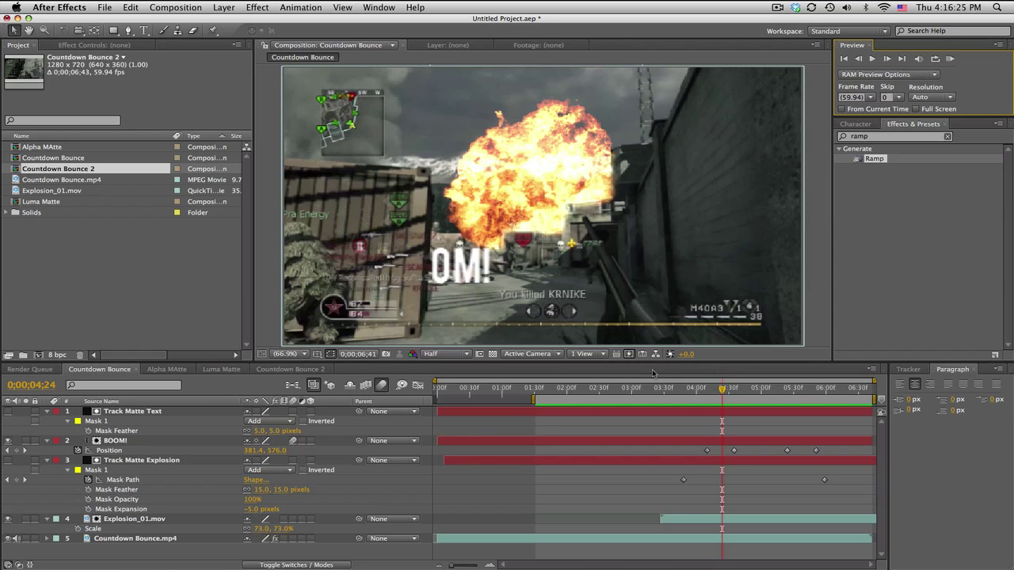
- Preview and scrub the Countdown Bounce explosion to the BOOM! frame, then switch to the Alpha MAtte comp
{"action": "left_click", "coordinate": [951, 60]}
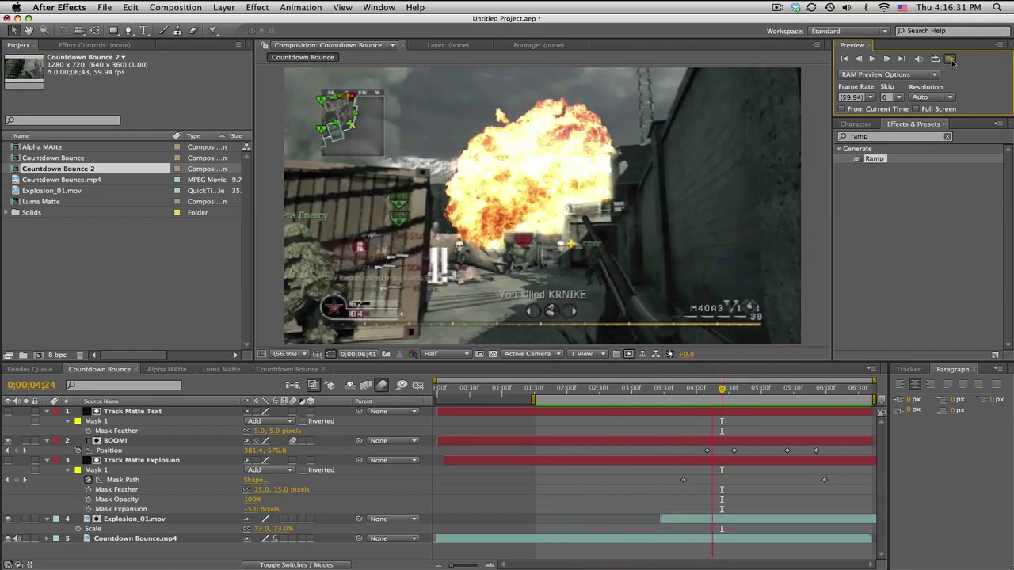
{"action": "left_click", "coordinate": [950, 60]}
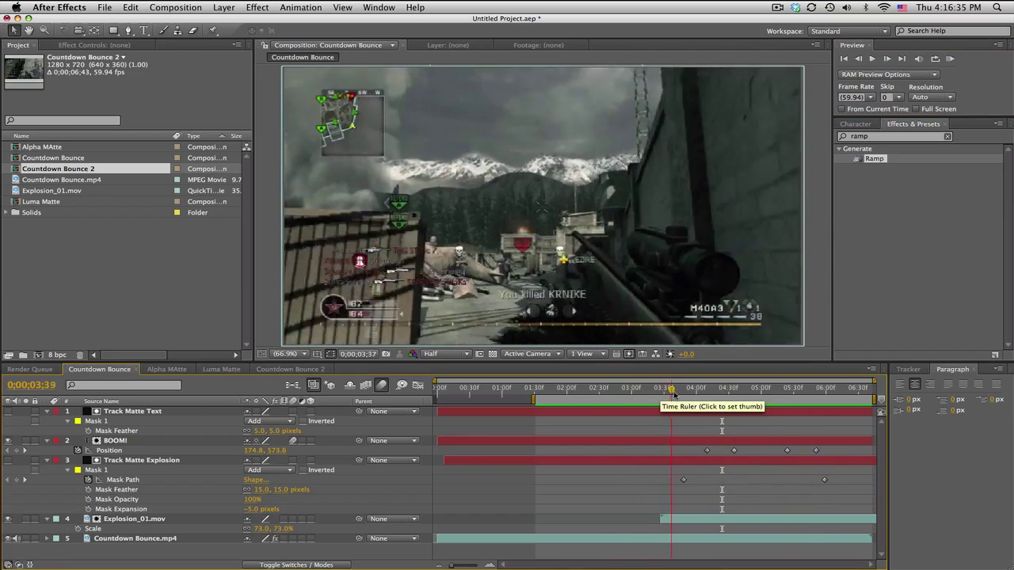
{"action": "mouse_move", "coordinate": [722, 390]}
{"action": "left_mouse_down"}
{"action": "mouse_move", "coordinate": [751, 389]}
{"action": "mouse_move", "coordinate": [673, 401]}
{"action": "mouse_move", "coordinate": [737, 391]}
{"action": "left_mouse_up"}
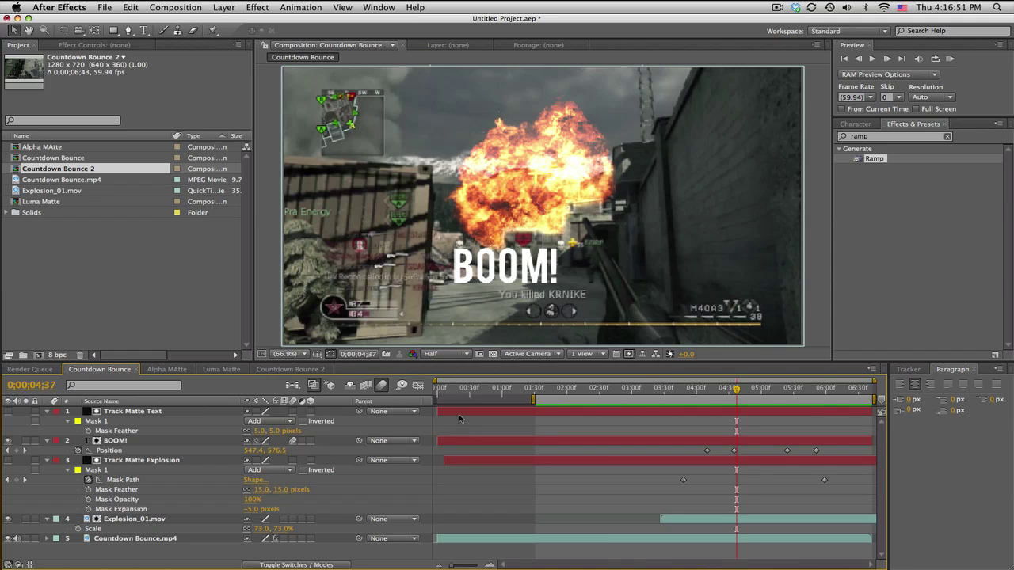
{"action": "left_click_drag", "start_coordinate": [642, 388], "coordinate": [737, 388]}
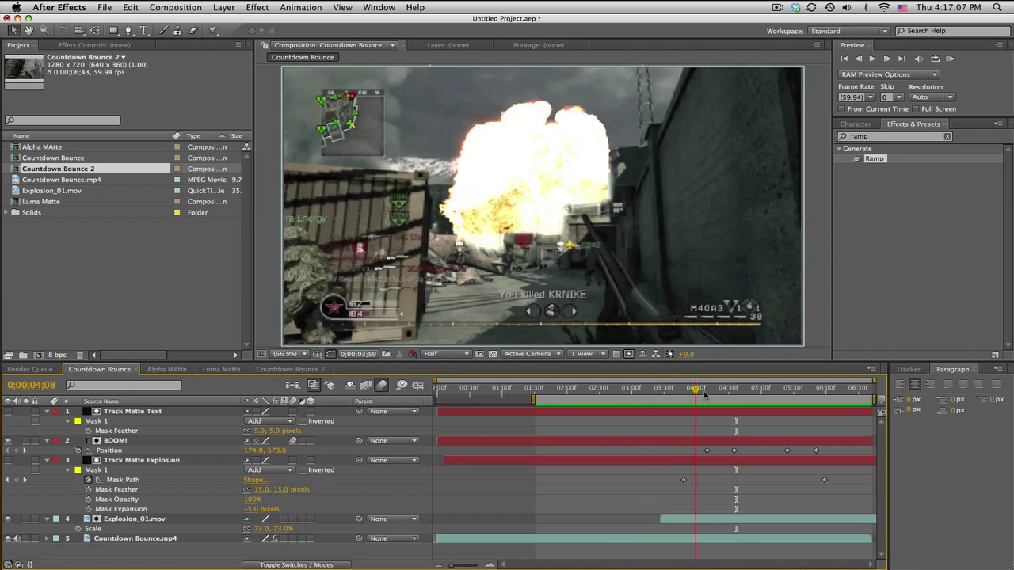
{"action": "left_click", "coordinate": [179, 370]}
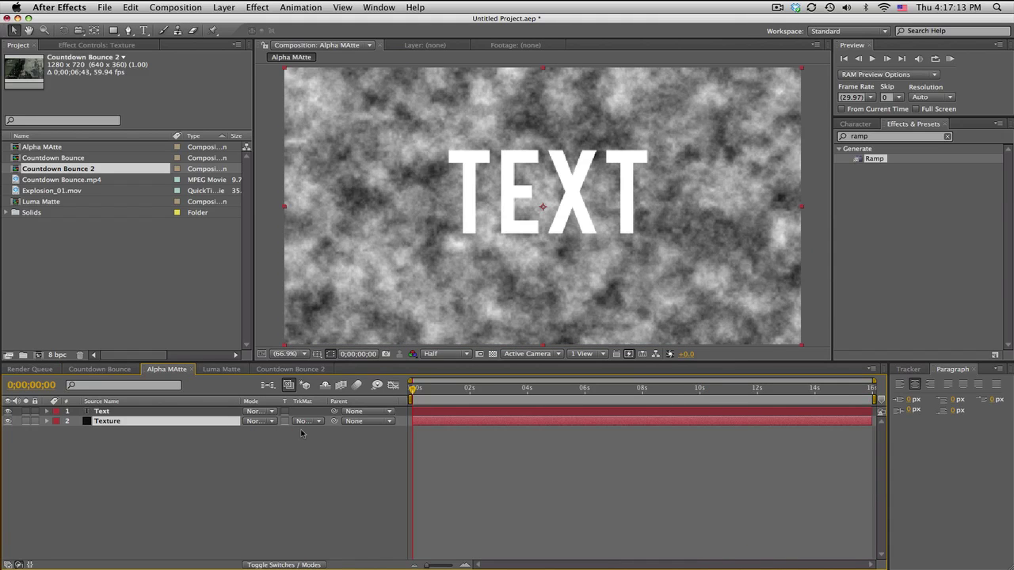
- Inspect the Text and Texture layers by toggling Texture's visibility and the transparency grid
{"action": "left_click", "coordinate": [207, 412]}
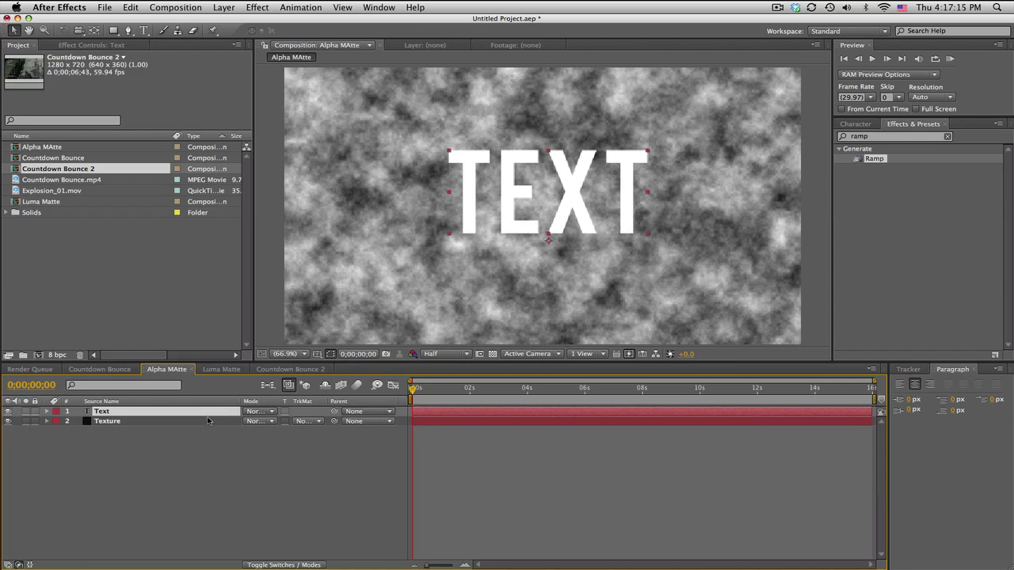
{"action": "left_click", "coordinate": [210, 421]}
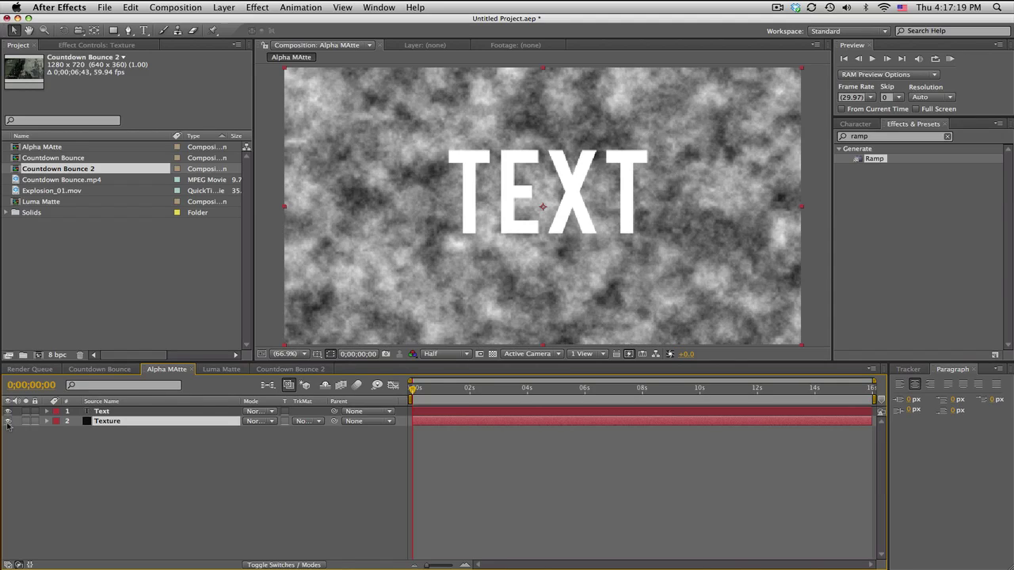
{"action": "key", "text": "super+Up"}
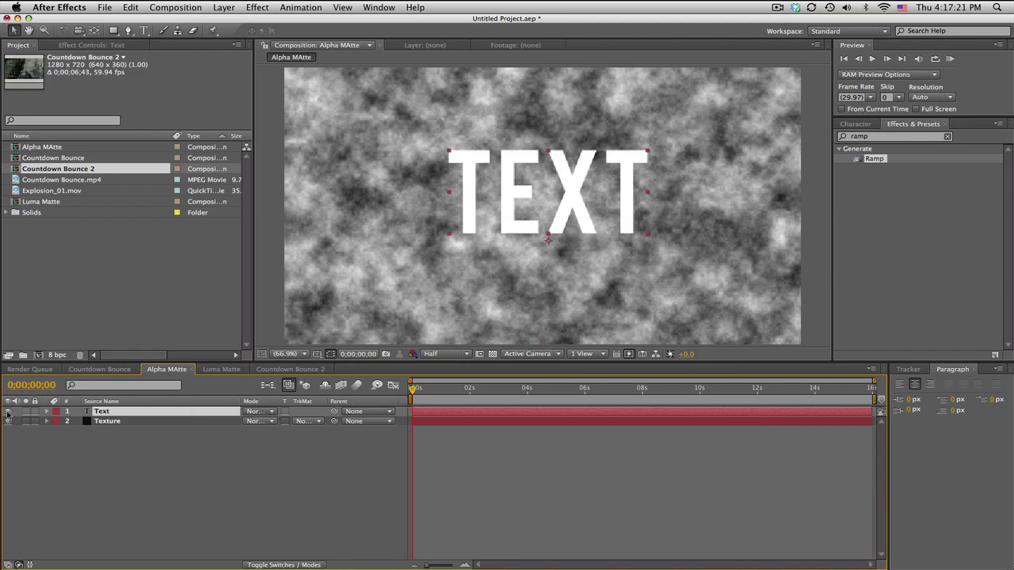
{"action": "left_click", "coordinate": [8, 420]}
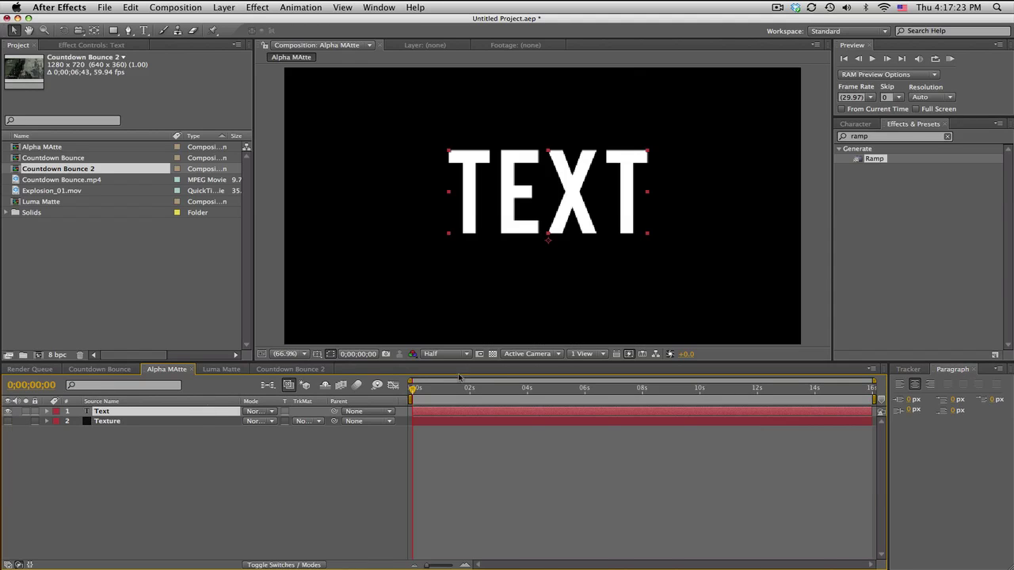
{"action": "left_click", "coordinate": [492, 354]}
{"action": "left_click", "coordinate": [493, 354]}
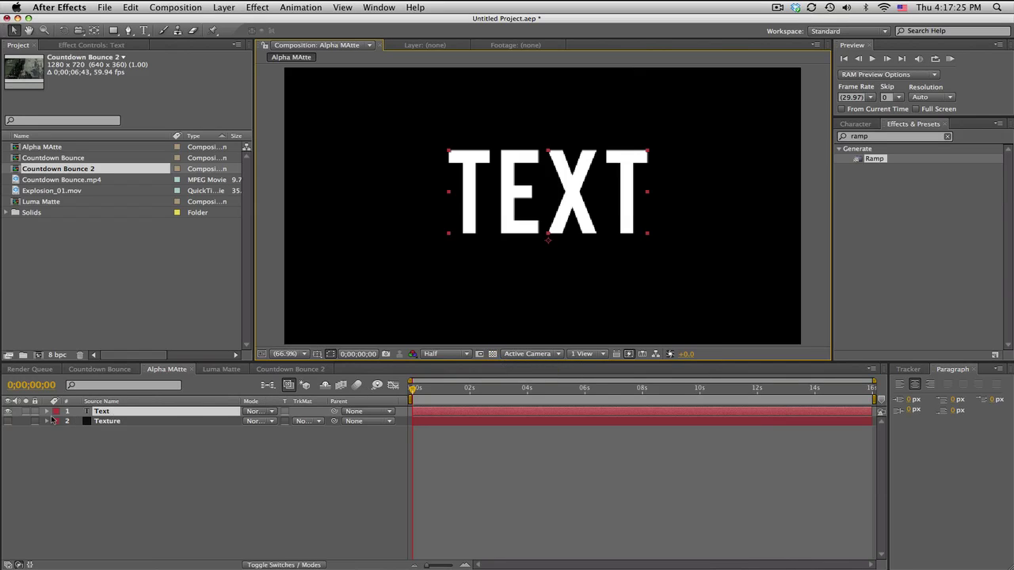
{"action": "left_click", "coordinate": [8, 420]}
{"action": "left_click", "coordinate": [133, 422]}
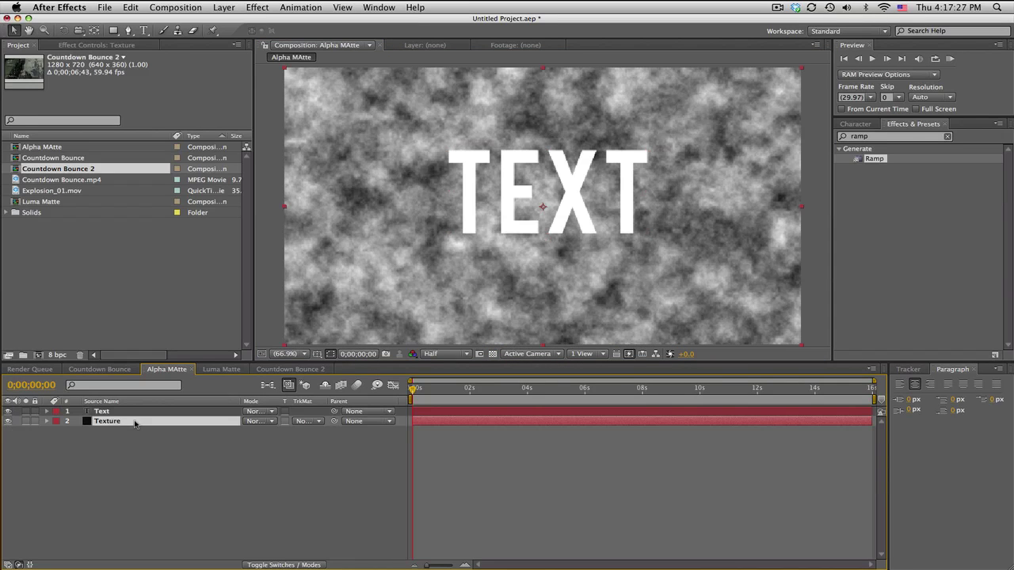
{"action": "left_click", "coordinate": [190, 414]}
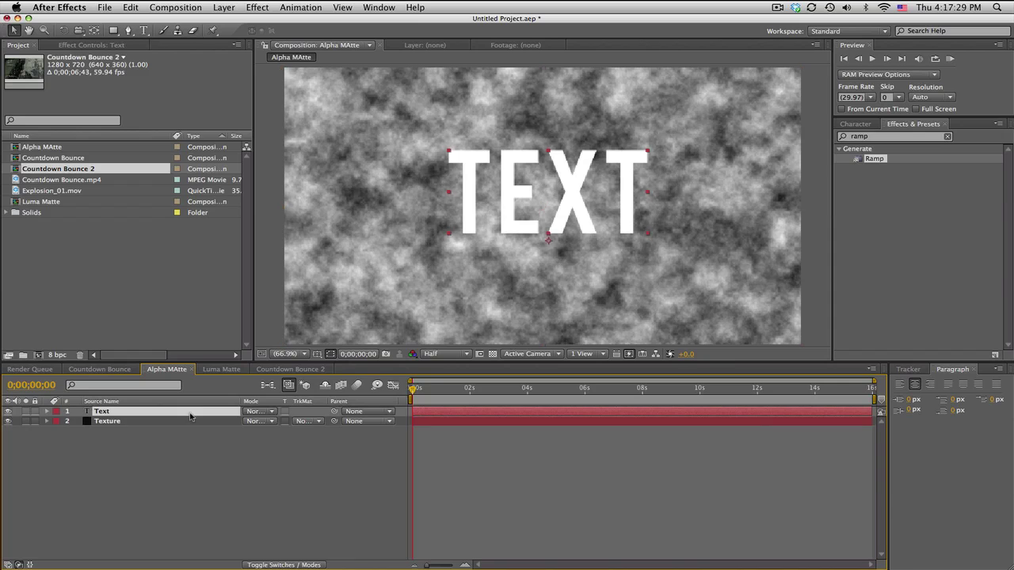
- Set Texture's track matte to Alpha Matte "Text" and shift the texture inside the letters
{"action": "left_click", "coordinate": [315, 424]}
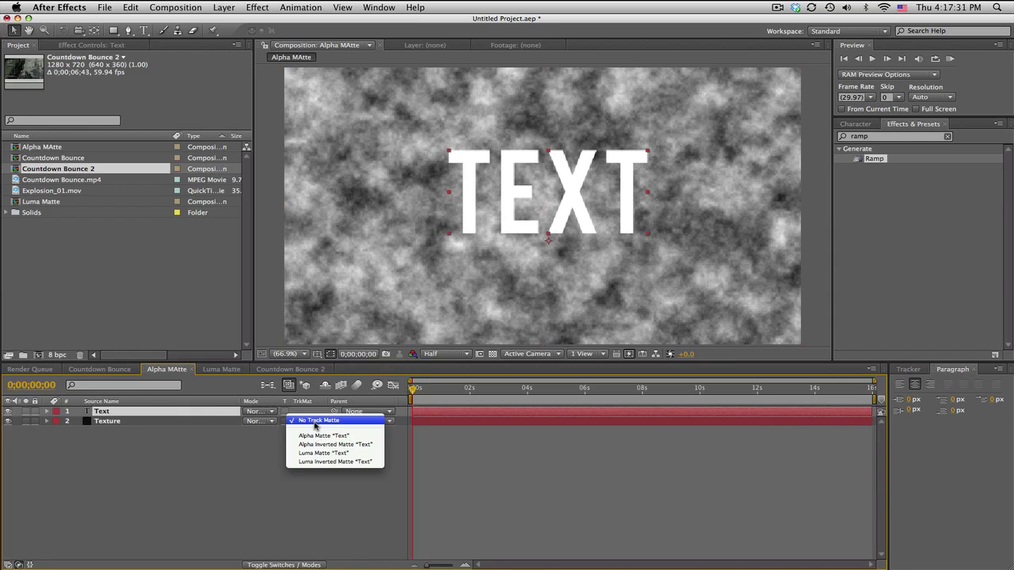
{"action": "left_click", "coordinate": [315, 435]}
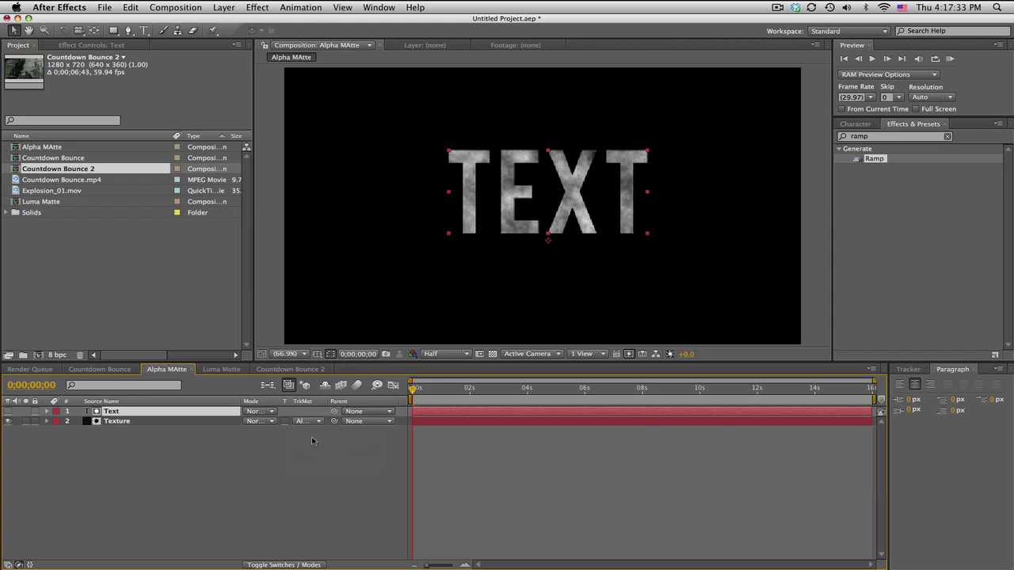
{"action": "left_click", "coordinate": [492, 354]}
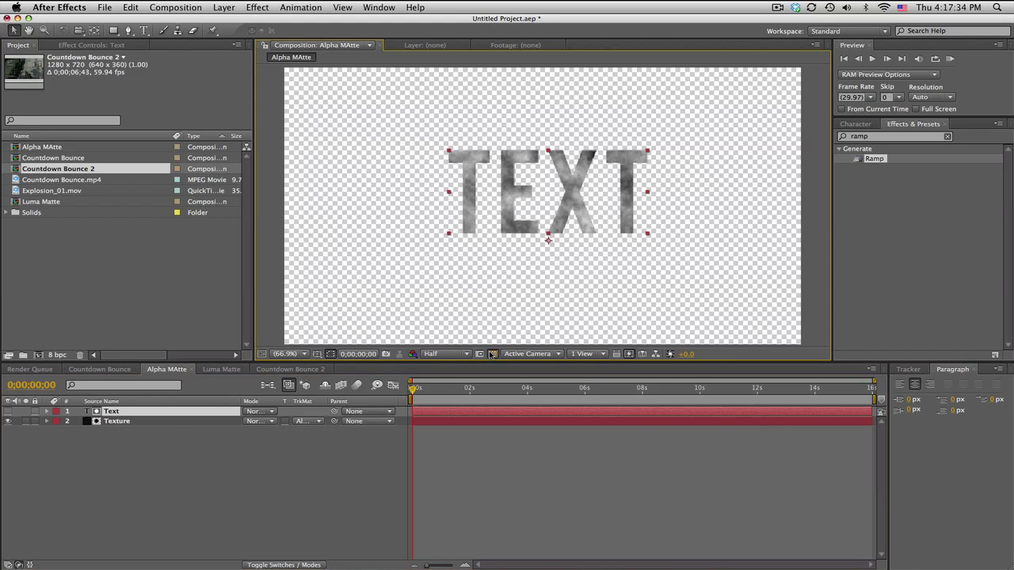
{"action": "left_click", "coordinate": [163, 420]}
{"action": "mouse_move", "coordinate": [553, 240]}
{"action": "left_mouse_down"}
{"action": "mouse_move", "coordinate": [584, 254]}
{"action": "mouse_move", "coordinate": [574, 221]}
{"action": "mouse_move", "coordinate": [551, 242]}
{"action": "mouse_move", "coordinate": [563, 247]}
{"action": "mouse_move", "coordinate": [544, 239]}
{"action": "left_mouse_up"}
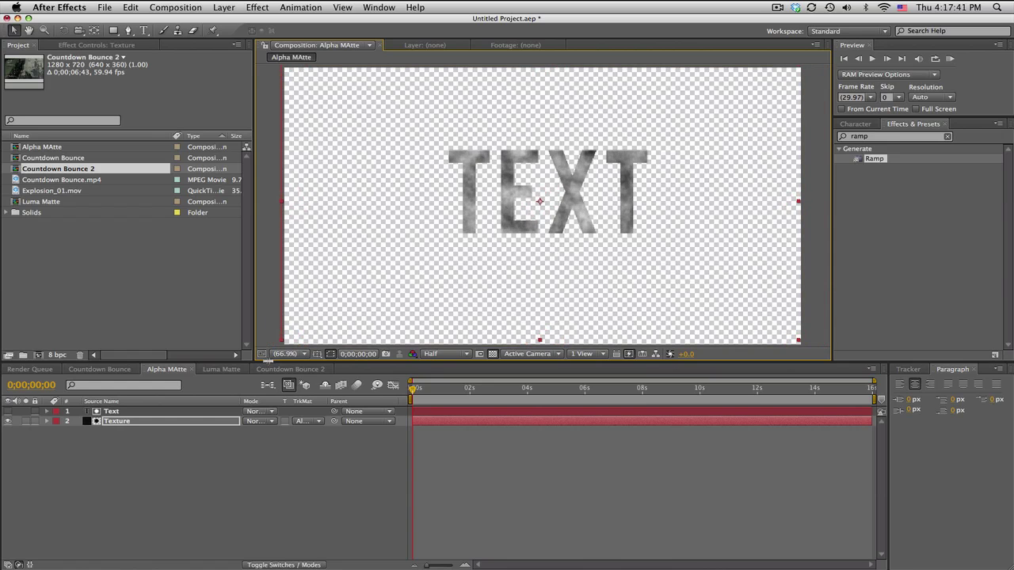
- Switch Texture to Alpha Inverted Matte and nudge the texture and TEXT letters, then open Luma Matte
{"action": "left_click", "coordinate": [304, 427]}
{"action": "left_click", "coordinate": [306, 432]}
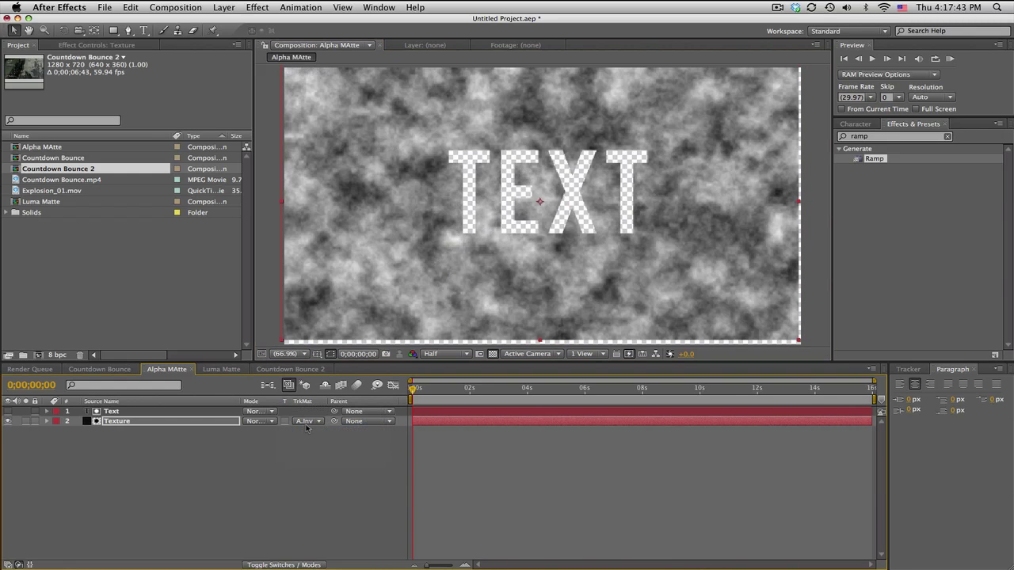
{"action": "mouse_move", "coordinate": [423, 302]}
{"action": "left_mouse_down"}
{"action": "mouse_move", "coordinate": [450, 321]}
{"action": "mouse_move", "coordinate": [418, 295]}
{"action": "left_mouse_up"}
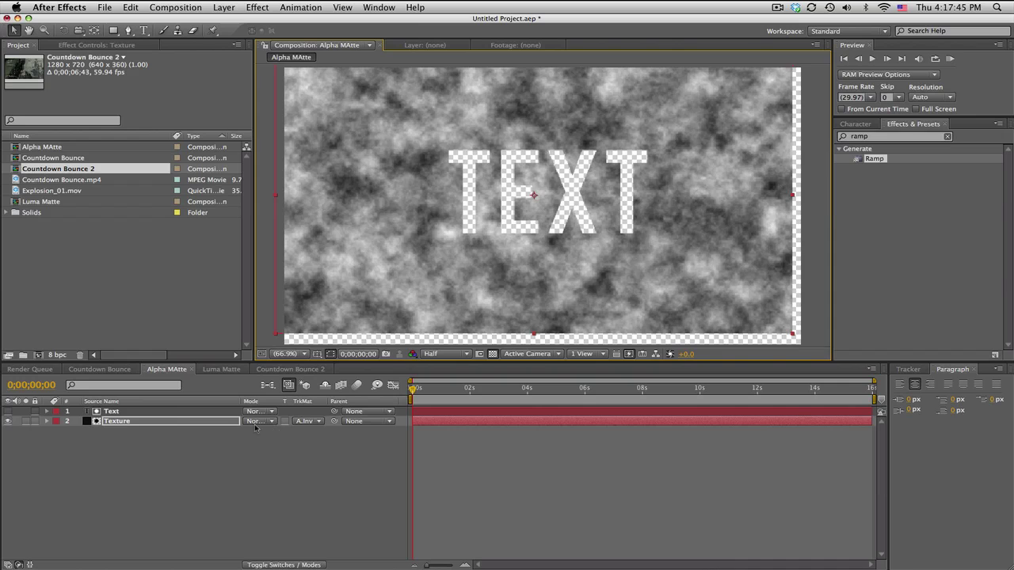
{"action": "left_click", "coordinate": [176, 412]}
{"action": "key", "text": "shift+Down"}
{"action": "key", "text": "shift+Down"}
{"action": "key", "text": "shift+Down"}
{"action": "key", "text": "shift+Down"}
{"action": "key", "text": "shift+Left"}
{"action": "key", "text": "shift+Left"}
{"action": "key", "text": "shift+Left"}
{"action": "key", "text": "shift+Left"}
{"action": "key", "text": "shift+Left"}
{"action": "key", "text": "shift+Left"}
{"action": "key", "text": "shift+Left"}
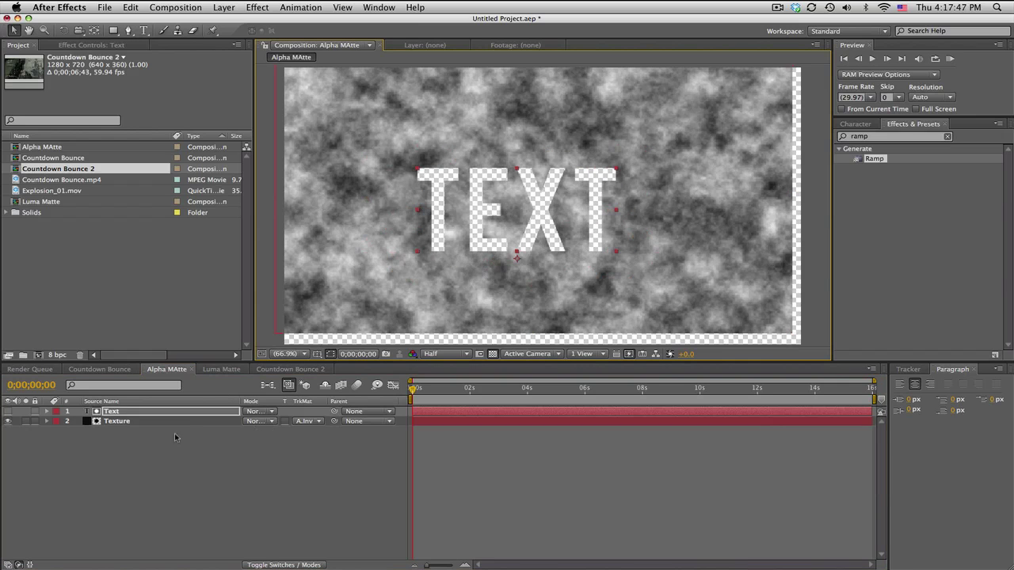
{"action": "left_click", "coordinate": [210, 369]}
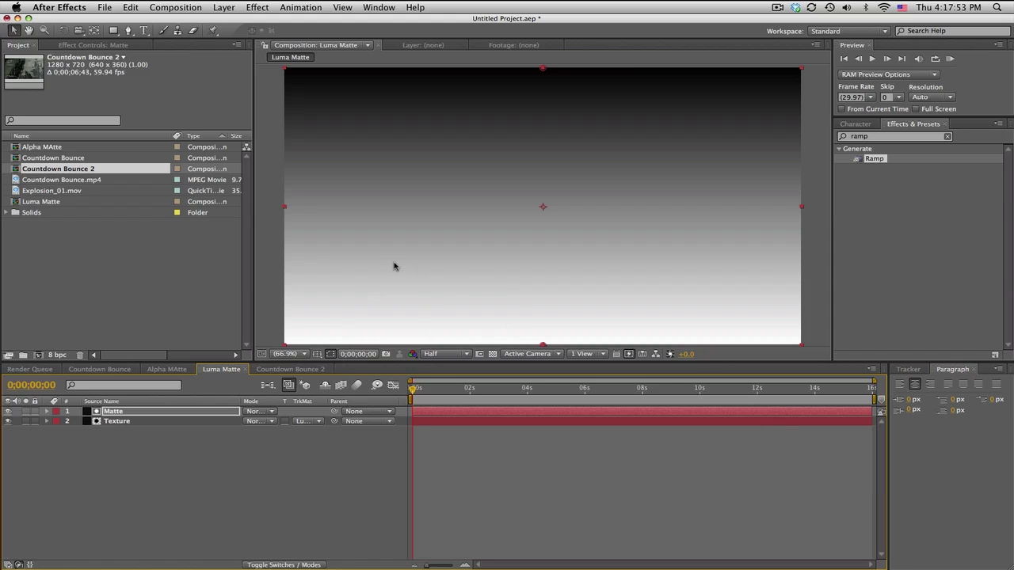
- Set Texture's track matte to Luma Matte "Matte" and move the gradient lower so smoke fades upward
{"action": "left_click", "coordinate": [174, 370]}
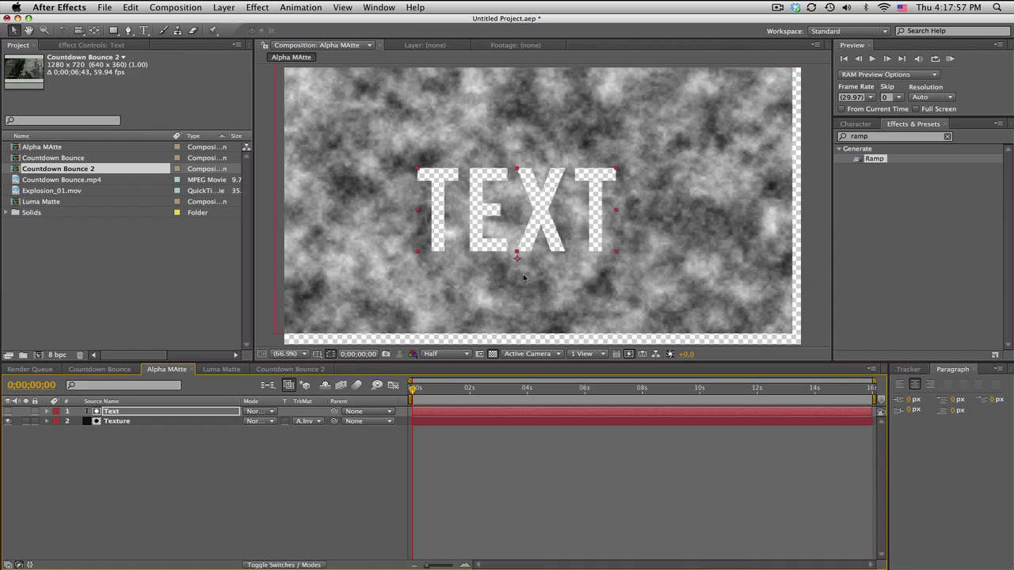
{"action": "left_click", "coordinate": [221, 369]}
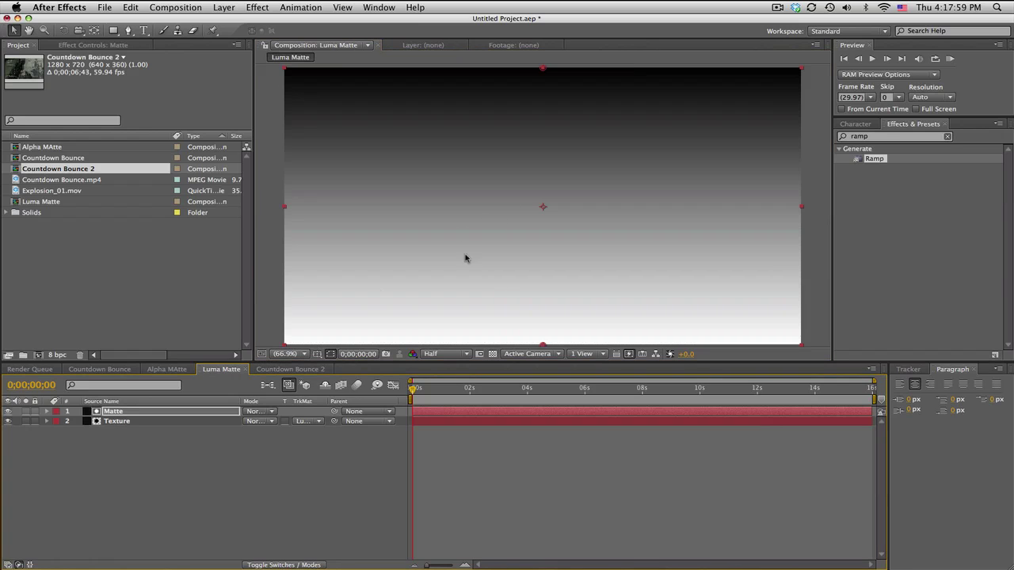
{"action": "left_click", "coordinate": [302, 422]}
{"action": "left_click", "coordinate": [301, 421]}
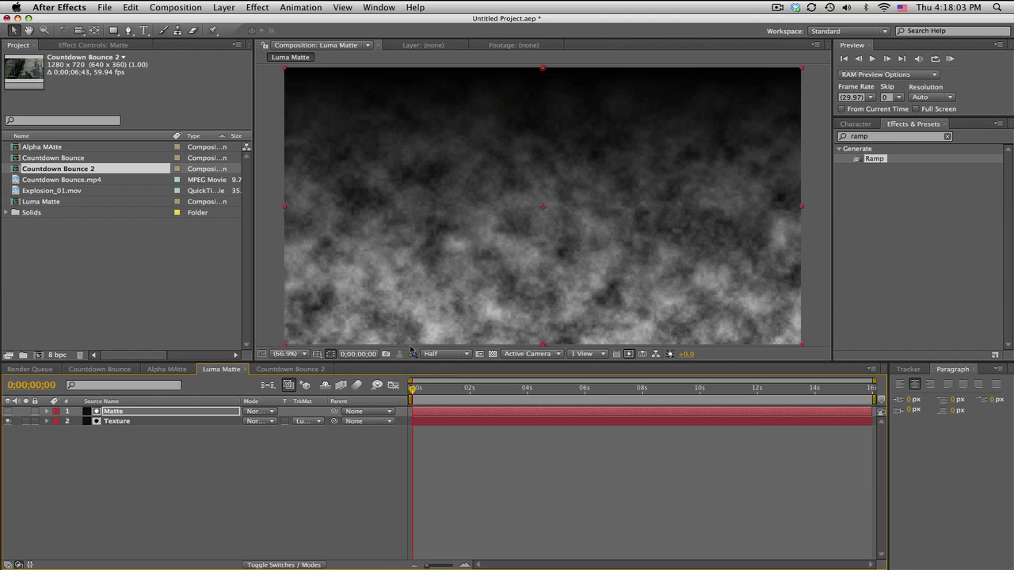
{"action": "left_click", "coordinate": [492, 354]}
{"action": "left_click_drag", "start_coordinate": [528, 302], "coordinate": [509, 284]}
{"action": "left_click", "coordinate": [188, 422]}
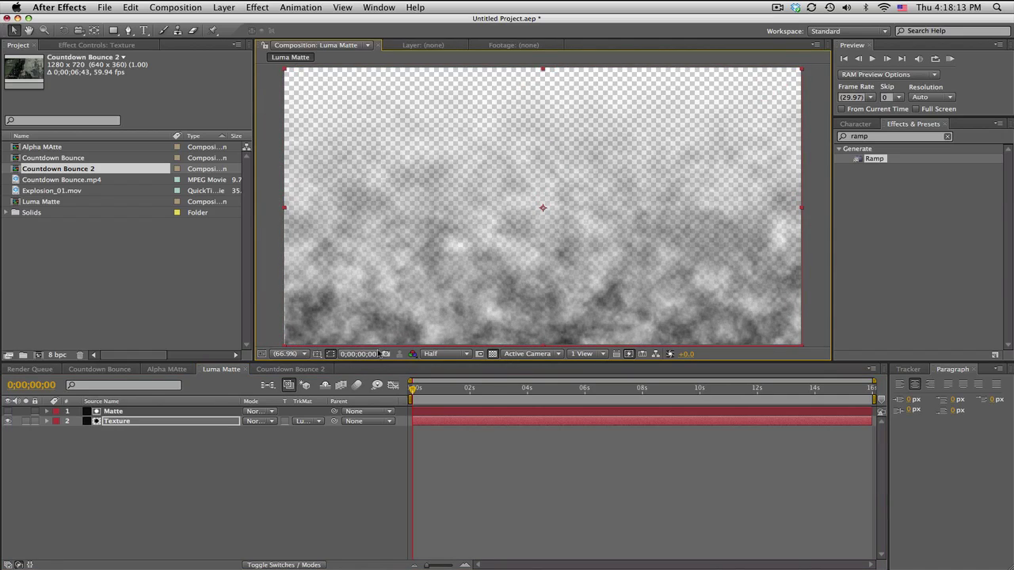
- In Countdown Bounce 2, add Explosion_01.mov above the gameplay near 0;00;03;21 and start it later
{"action": "left_click", "coordinate": [308, 372]}
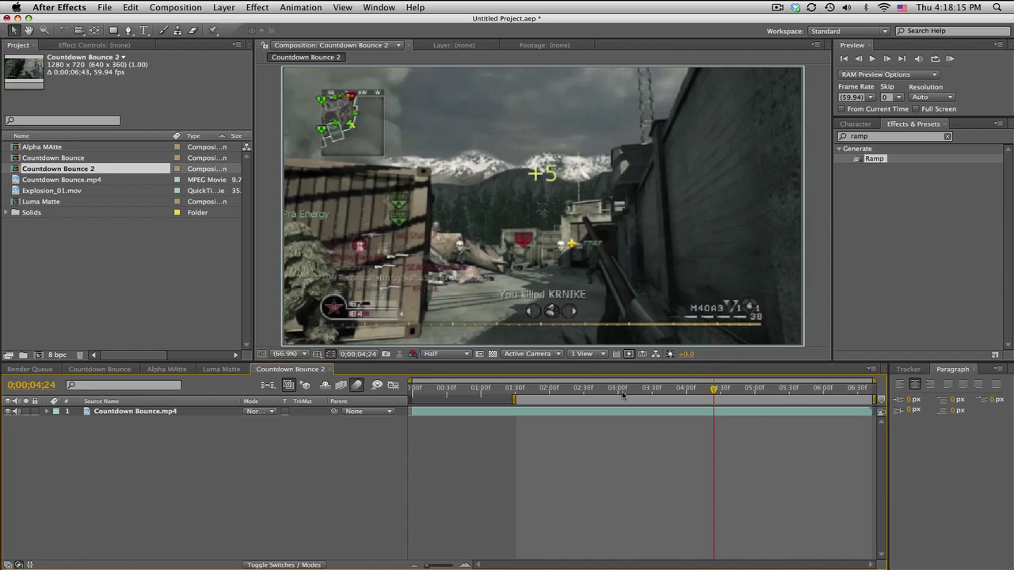
{"action": "left_click", "coordinate": [557, 389]}
{"action": "left_click_drag", "start_coordinate": [556, 389], "coordinate": [681, 388]}
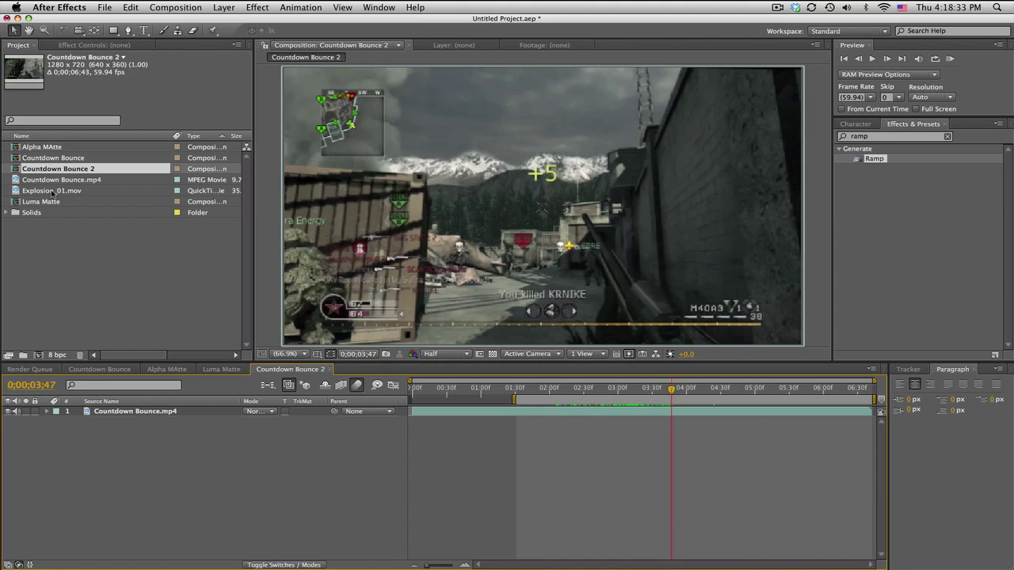
{"action": "left_click_drag", "start_coordinate": [52, 192], "coordinate": [165, 410]}
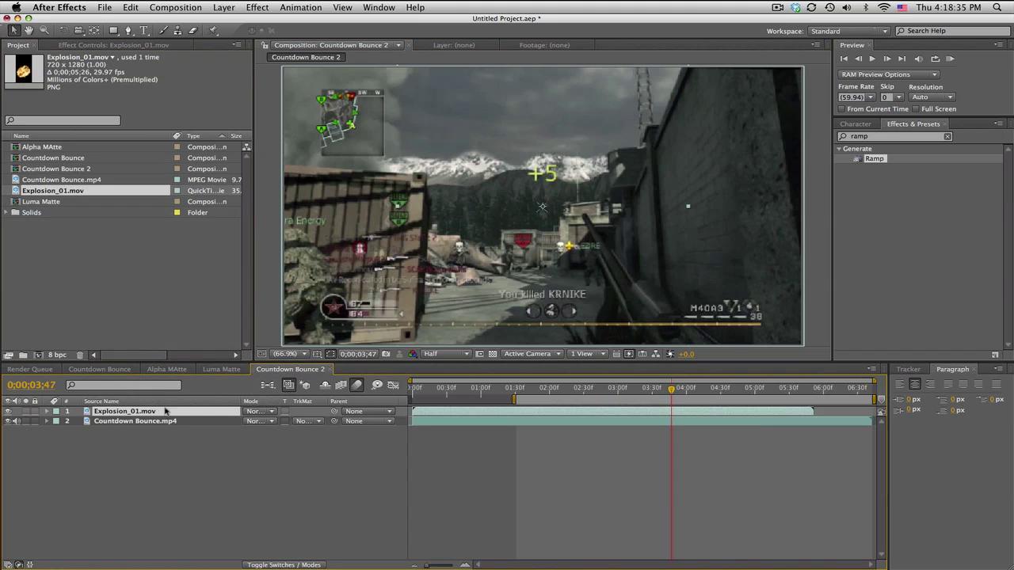
{"action": "left_click_drag", "start_coordinate": [485, 413], "coordinate": [553, 417]}
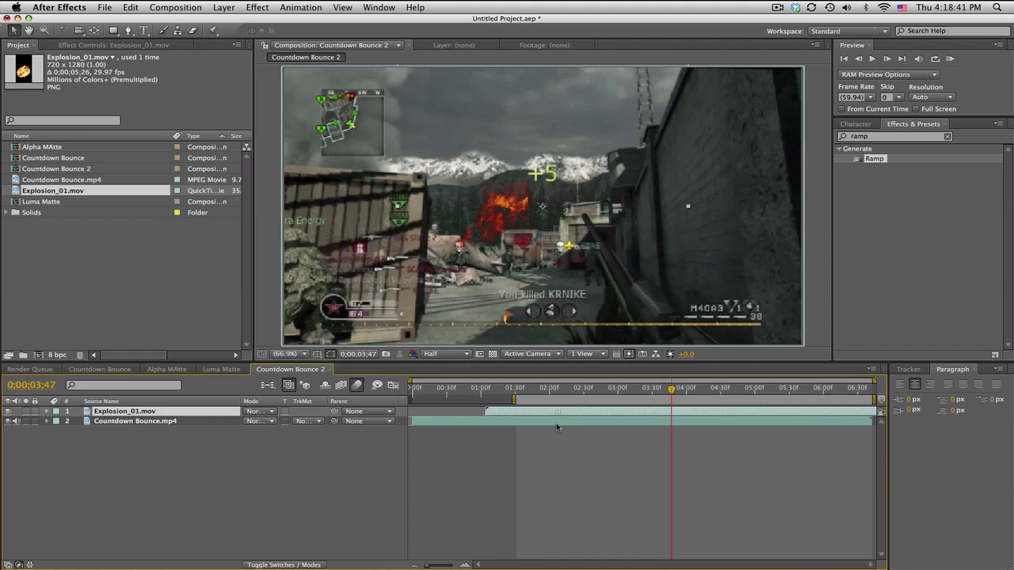
- Create a hidden black solid named Track MAtte Explosion, hiding the explosion layer too
{"action": "left_click", "coordinate": [8, 412]}
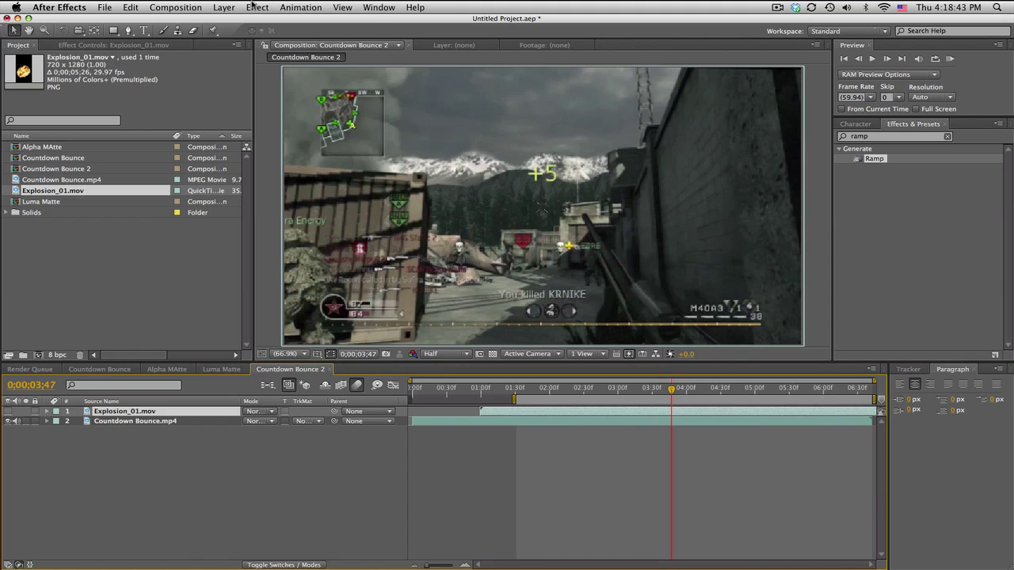
{"action": "left_click", "coordinate": [224, 7]}
{"action": "left_click", "coordinate": [380, 35]}
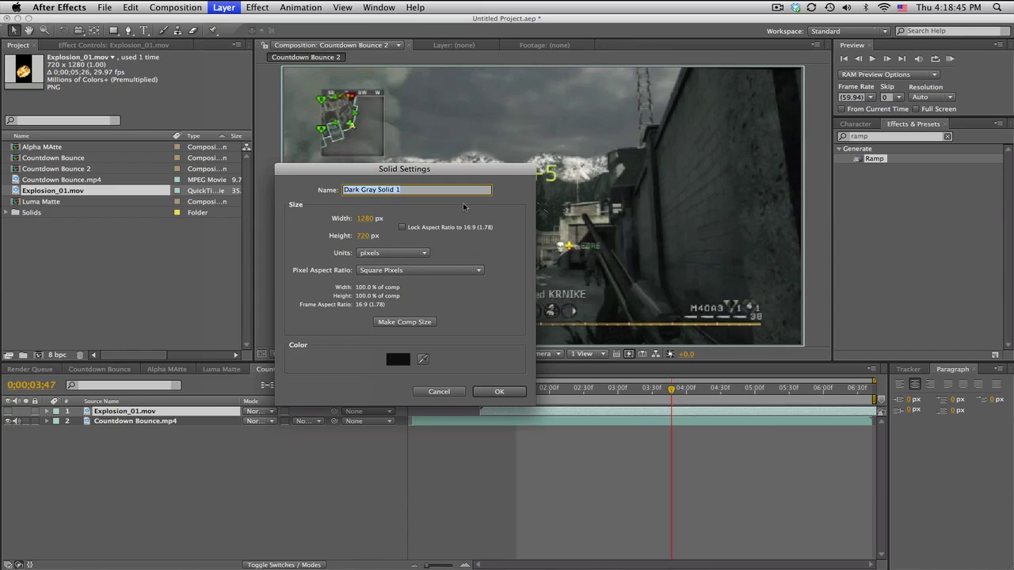
{"action": "type", "text": "Track MAtte Explosion"}
{"action": "key", "text": "Return"}
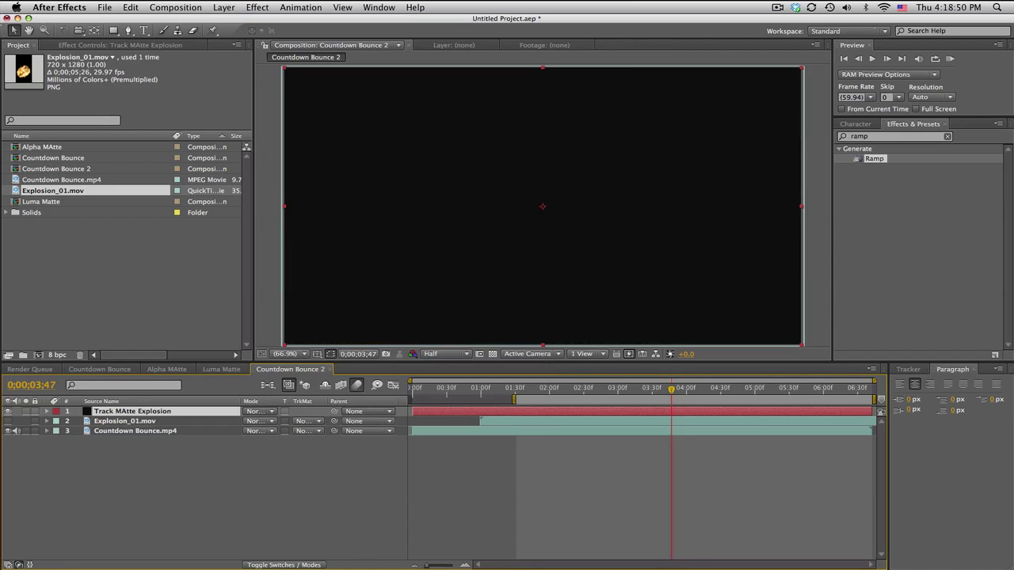
{"action": "left_click", "coordinate": [8, 411]}
- Reveal Countdown Bounce.mp4's keyframes, play back, and return to 0;00;03;47
{"action": "left_click", "coordinate": [145, 432]}
{"action": "key", "text": "u"}
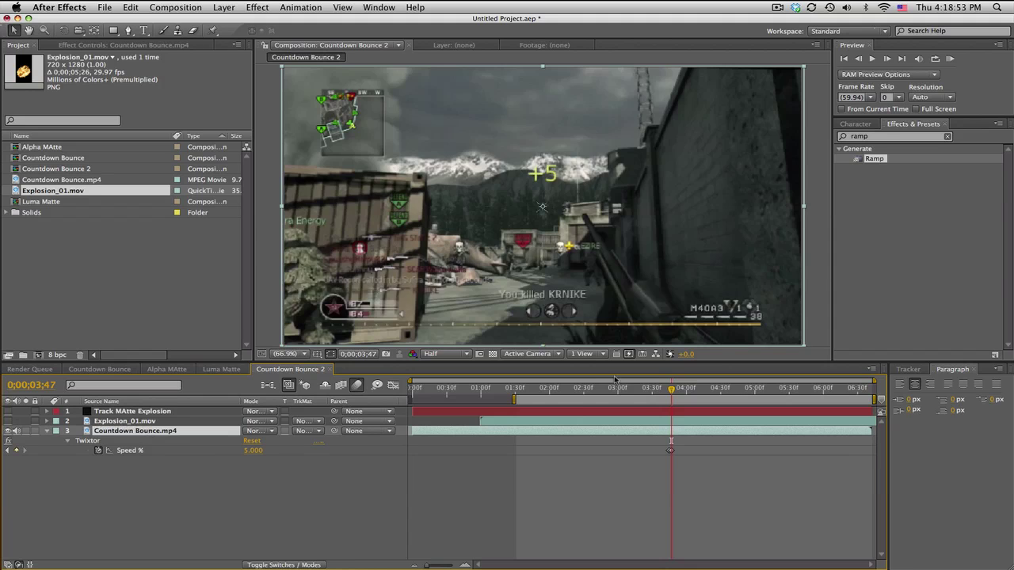
{"action": "key", "text": "space"}
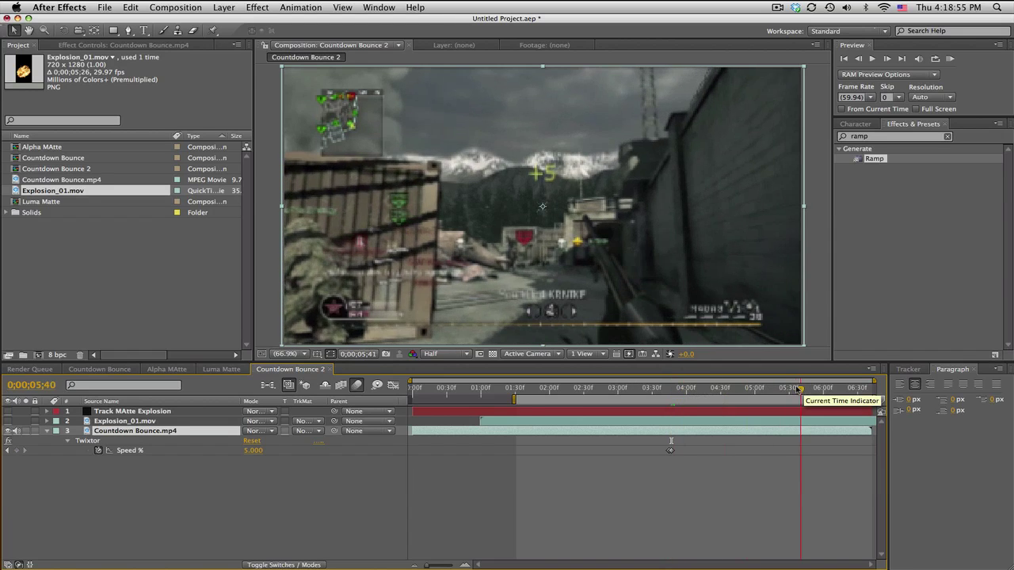
{"action": "left_click_drag", "start_coordinate": [696, 389], "coordinate": [674, 389]}
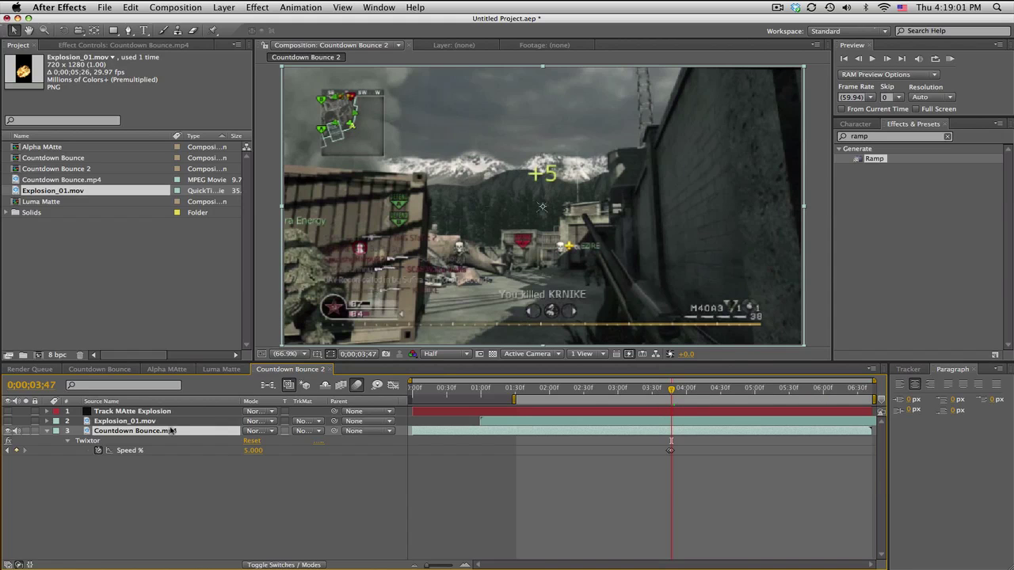
{"action": "left_click", "coordinate": [128, 30]}
- Set the viewer to Full resolution at 100% zoom and select Track MAtte Explosion
{"action": "left_click", "coordinate": [446, 354]}
{"action": "key", "text": "Escape"}
{"action": "left_click", "coordinate": [286, 354]}
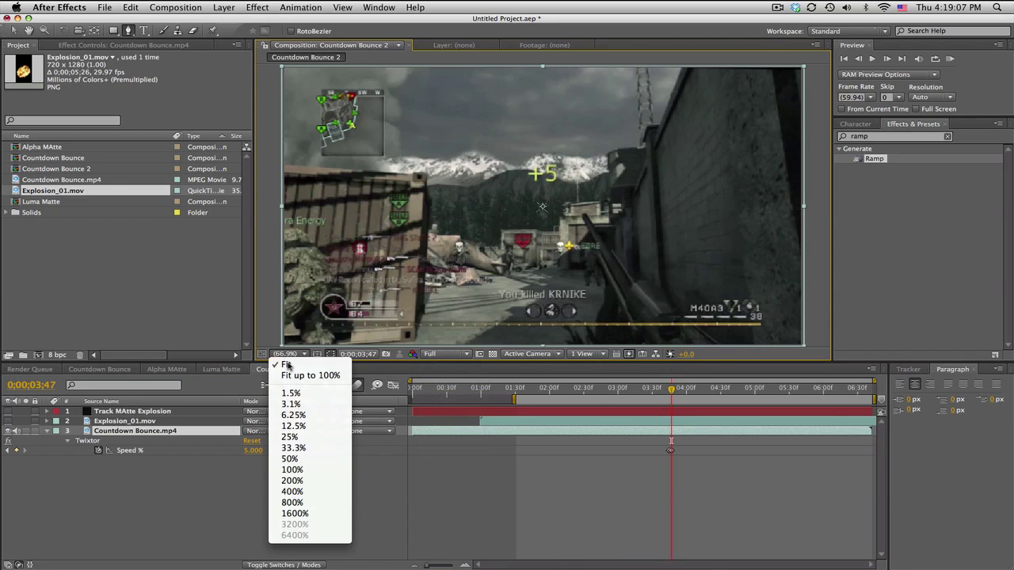
{"action": "left_click", "coordinate": [296, 482]}
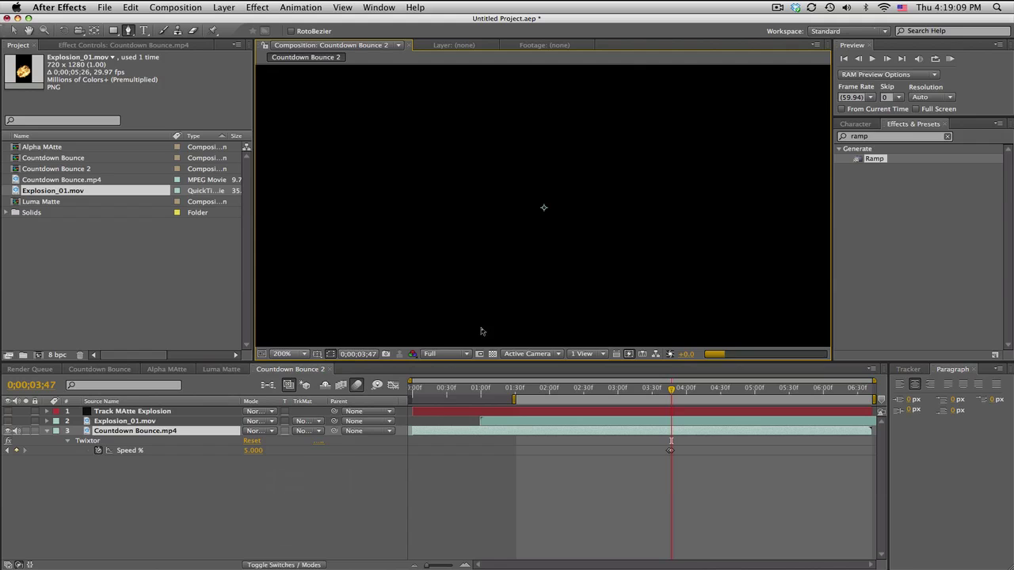
{"action": "left_click", "coordinate": [298, 358]}
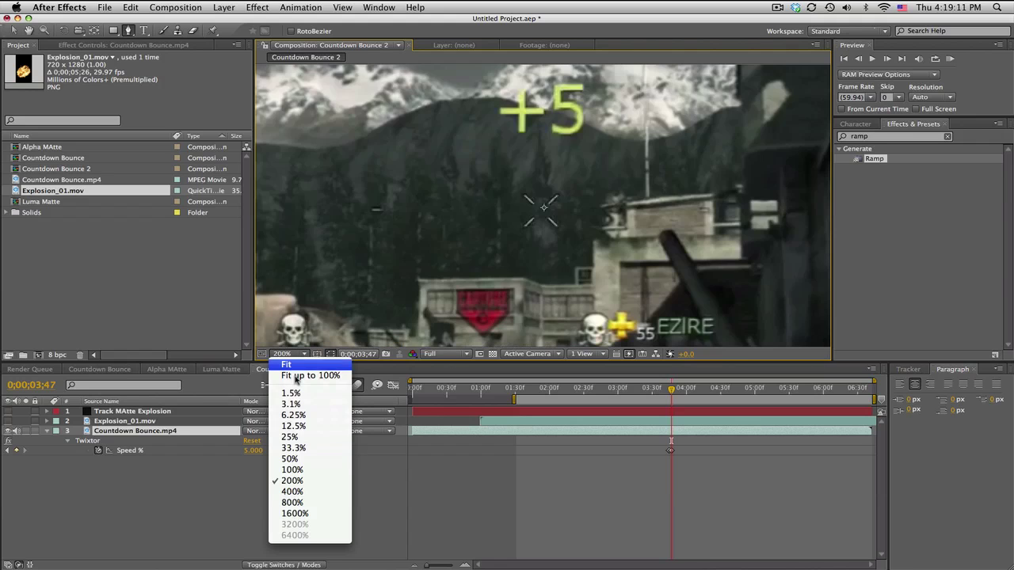
{"action": "left_click", "coordinate": [289, 469]}
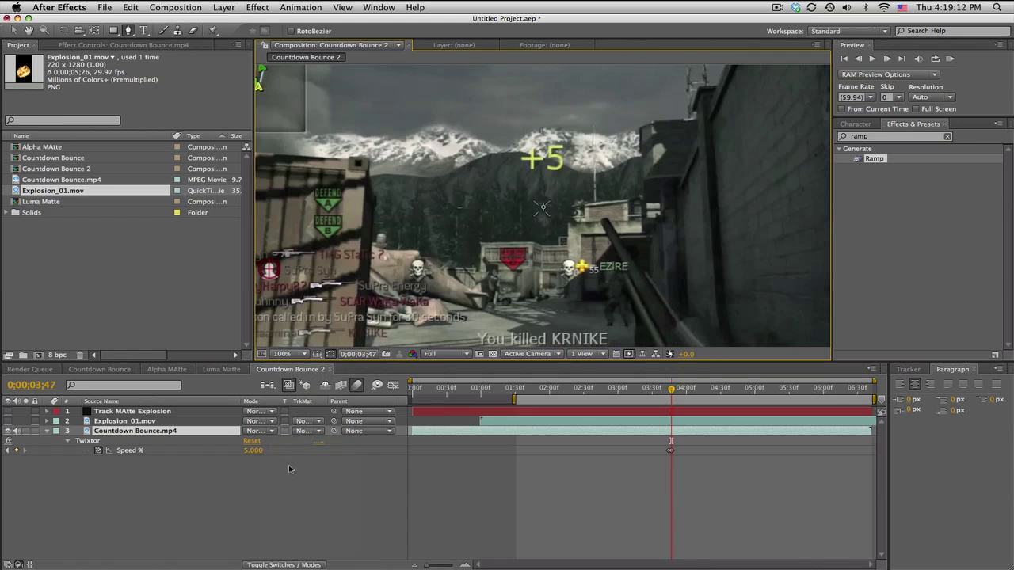
{"action": "left_click", "coordinate": [147, 412]}
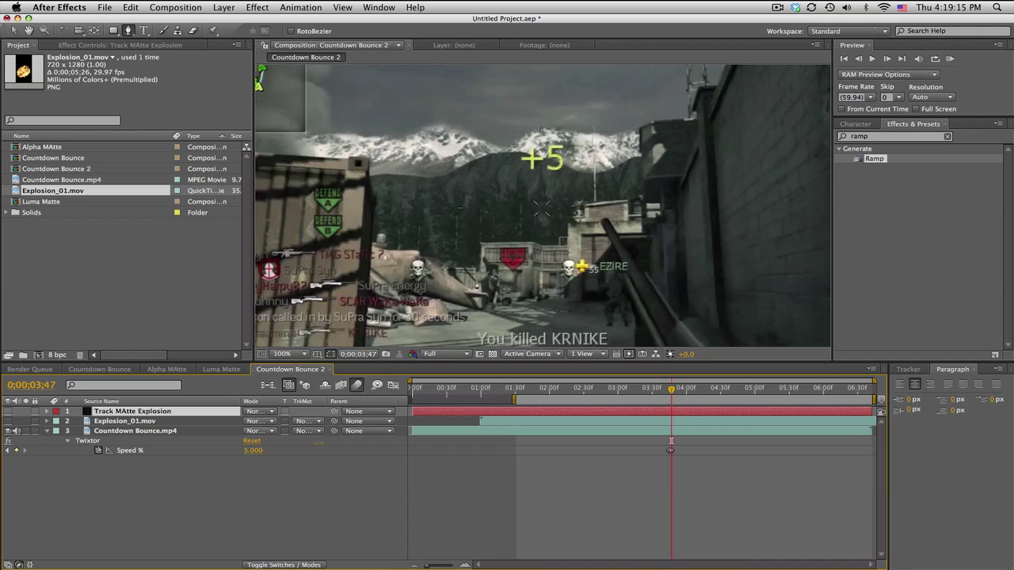
- Trace Pen mask points along the rooftops up to the tallest building and the frame's right edge
{"action": "left_click", "coordinate": [369, 244]}
{"action": "left_click", "coordinate": [420, 251]}
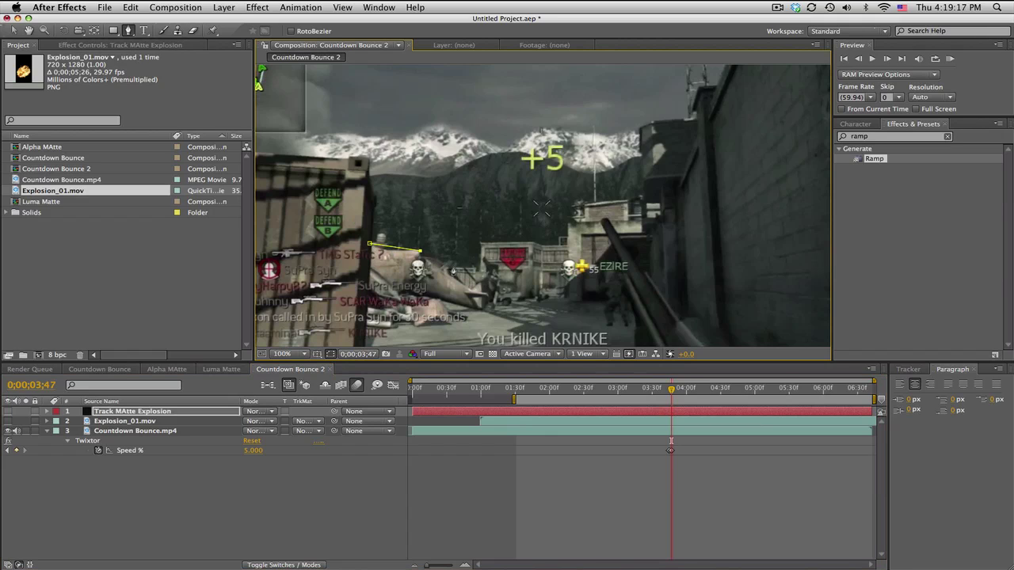
{"action": "left_click", "coordinate": [454, 267]}
{"action": "left_click", "coordinate": [480, 267]}
{"action": "left_click", "coordinate": [480, 242]}
{"action": "left_click", "coordinate": [531, 240]}
{"action": "left_click", "coordinate": [542, 245]}
{"action": "left_click", "coordinate": [568, 224]}
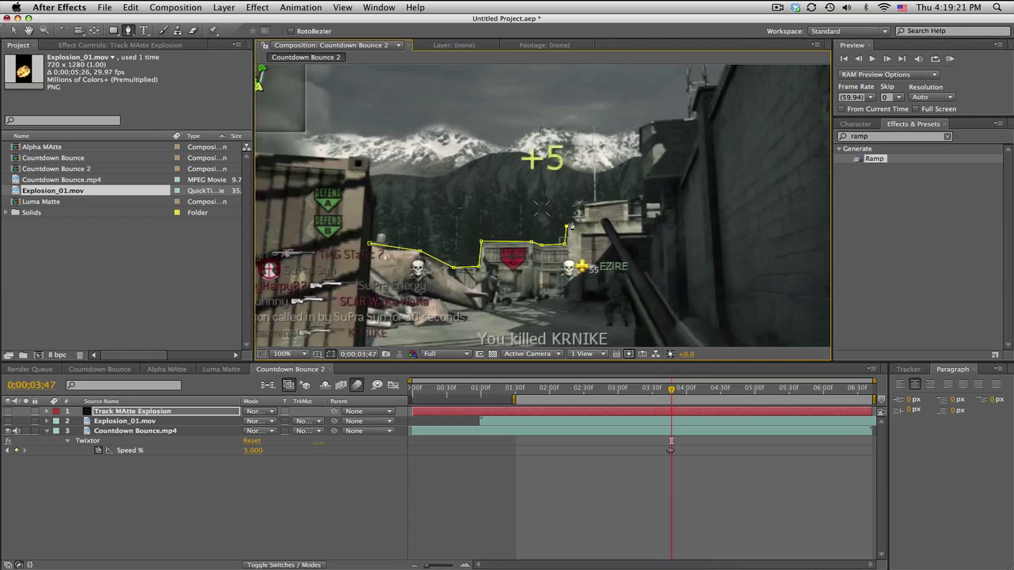
{"action": "left_click", "coordinate": [574, 203]}
{"action": "left_click", "coordinate": [622, 198]}
{"action": "left_click", "coordinate": [640, 125]}
{"action": "left_click", "coordinate": [655, 120]}
{"action": "left_click", "coordinate": [686, 118]}
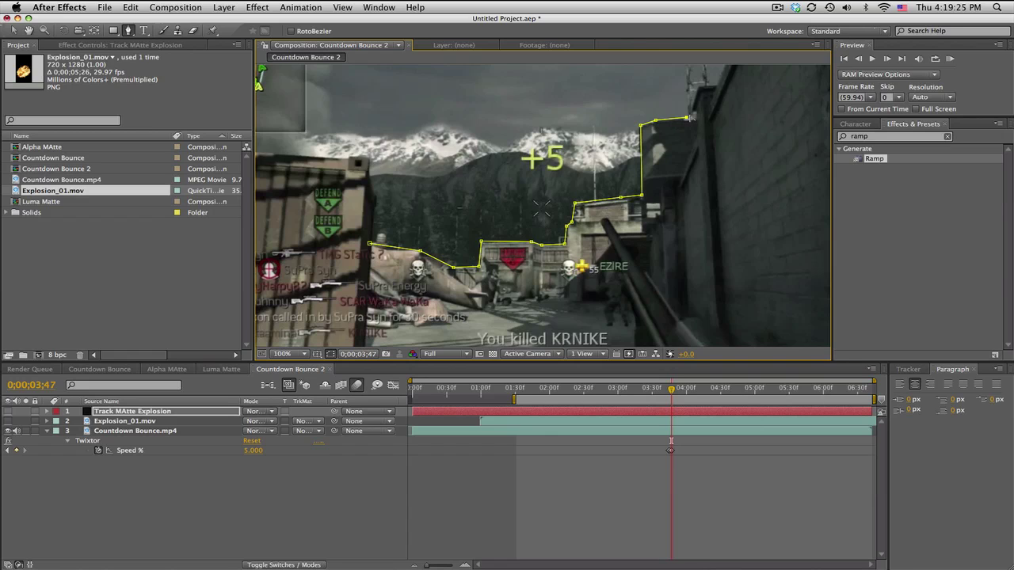
{"action": "left_click", "coordinate": [744, 110]}
{"action": "left_click", "coordinate": [779, 213]}
- Continue the mask around the lower foreground, close it, and show the solid to check it
{"action": "left_click_drag", "start_coordinate": [765, 274], "coordinate": [665, 190]}
{"action": "left_click", "coordinate": [738, 231]}
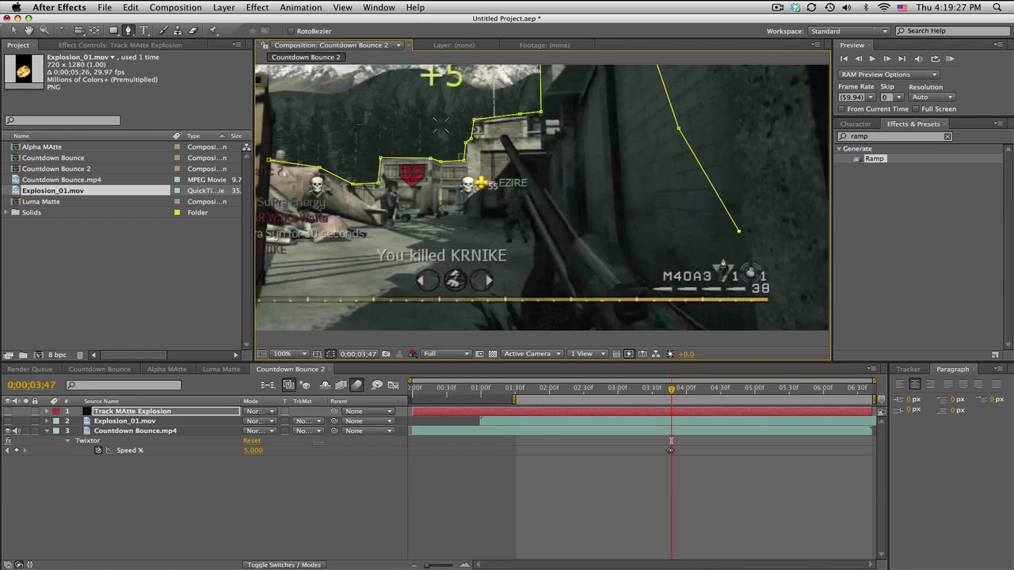
{"action": "left_click", "coordinate": [656, 311]}
{"action": "left_click_drag", "start_coordinate": [509, 324], "coordinate": [554, 246]}
{"action": "left_click", "coordinate": [522, 290]}
{"action": "left_click", "coordinate": [312, 193]}
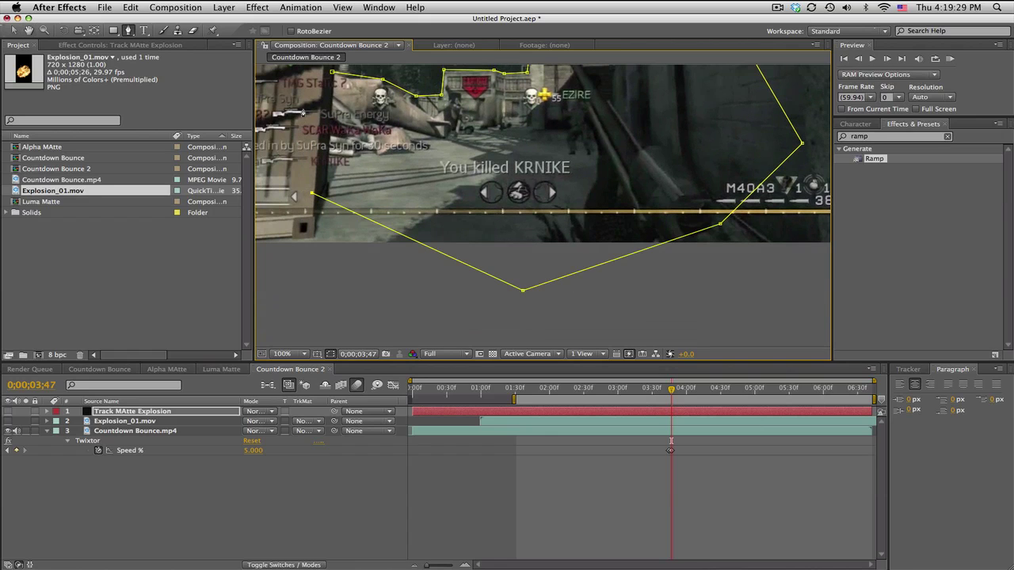
{"action": "left_click", "coordinate": [302, 111]}
{"action": "left_click_drag", "start_coordinate": [348, 127], "coordinate": [350, 204]}
{"action": "left_click", "coordinate": [334, 151]}
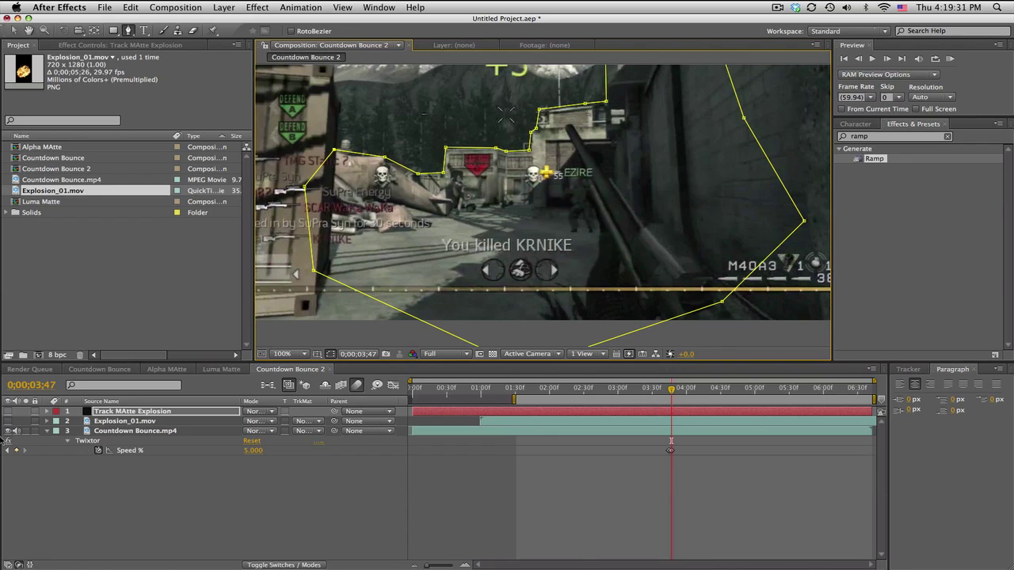
{"action": "left_click", "coordinate": [9, 411]}
{"action": "left_click_drag", "start_coordinate": [451, 286], "coordinate": [480, 262]}
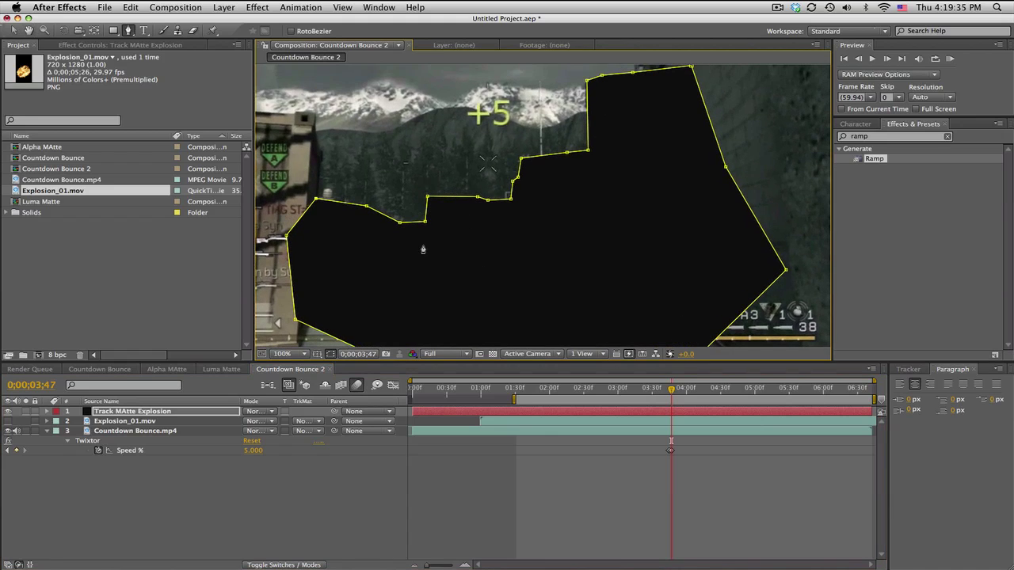
- Hide the solid, show Explosion_01.mov, move it later, and fit the frame in the viewer
{"action": "left_click", "coordinate": [9, 411]}
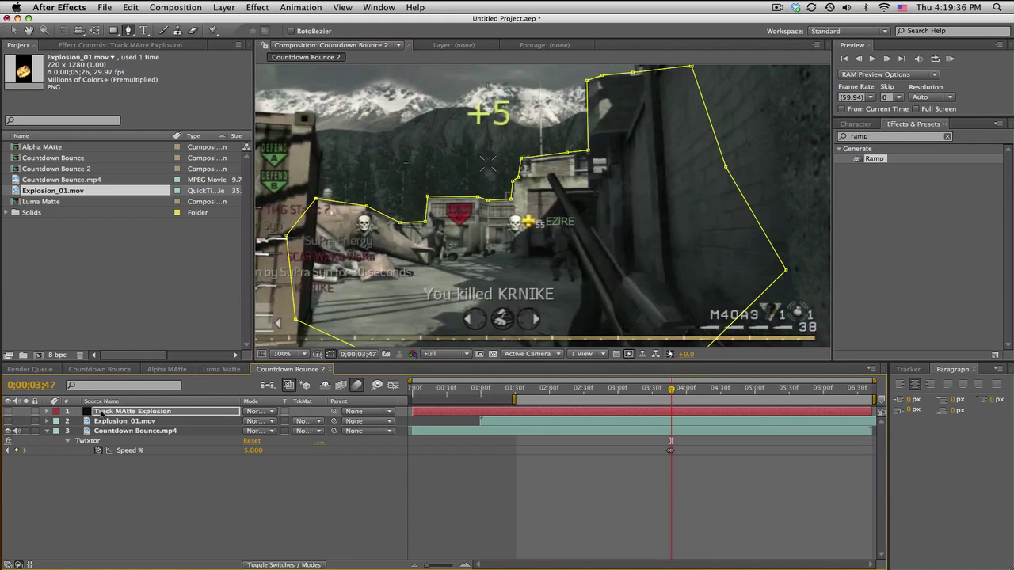
{"action": "left_click", "coordinate": [176, 422]}
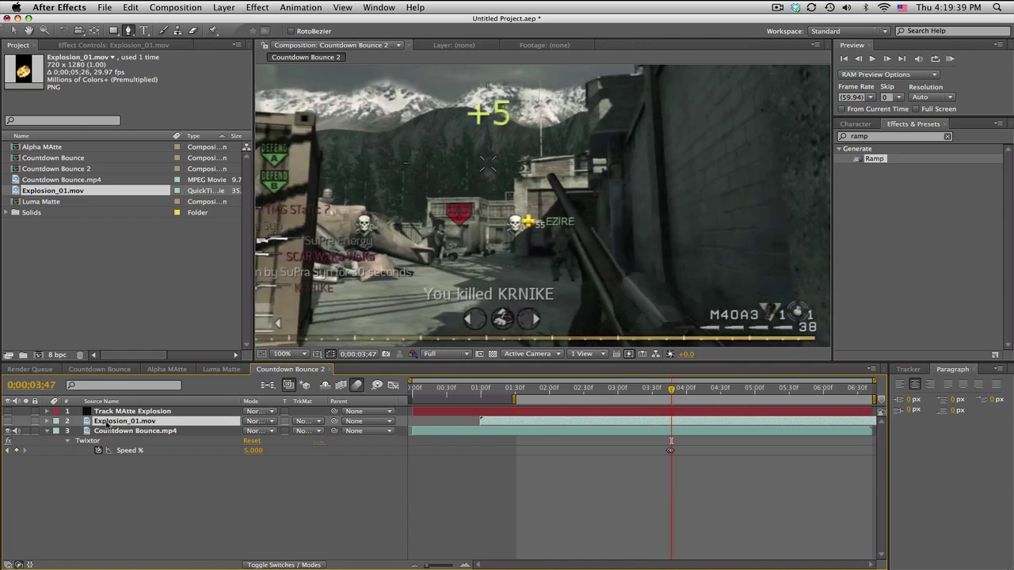
{"action": "left_click", "coordinate": [8, 421]}
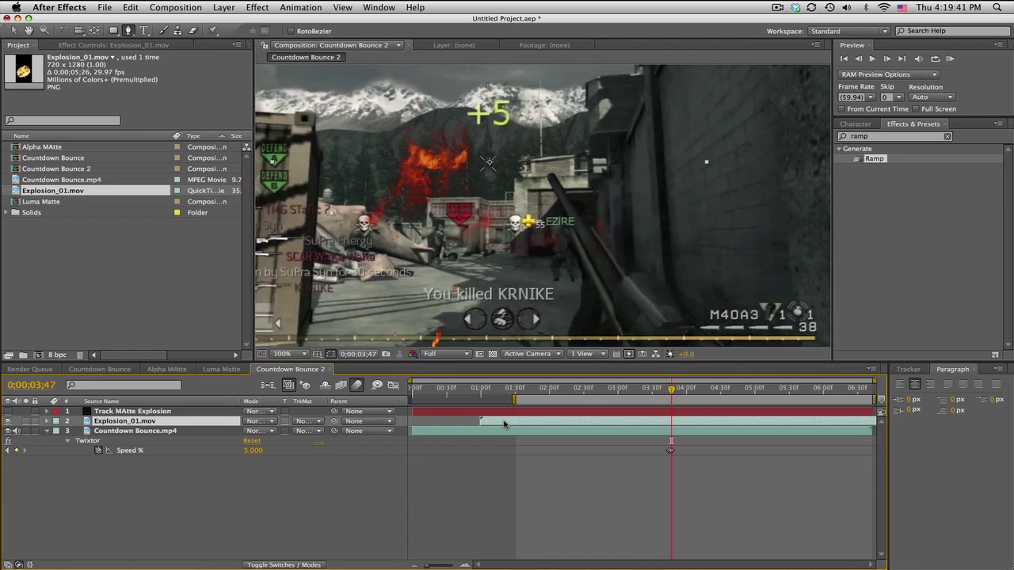
{"action": "left_click_drag", "start_coordinate": [504, 424], "coordinate": [677, 422]}
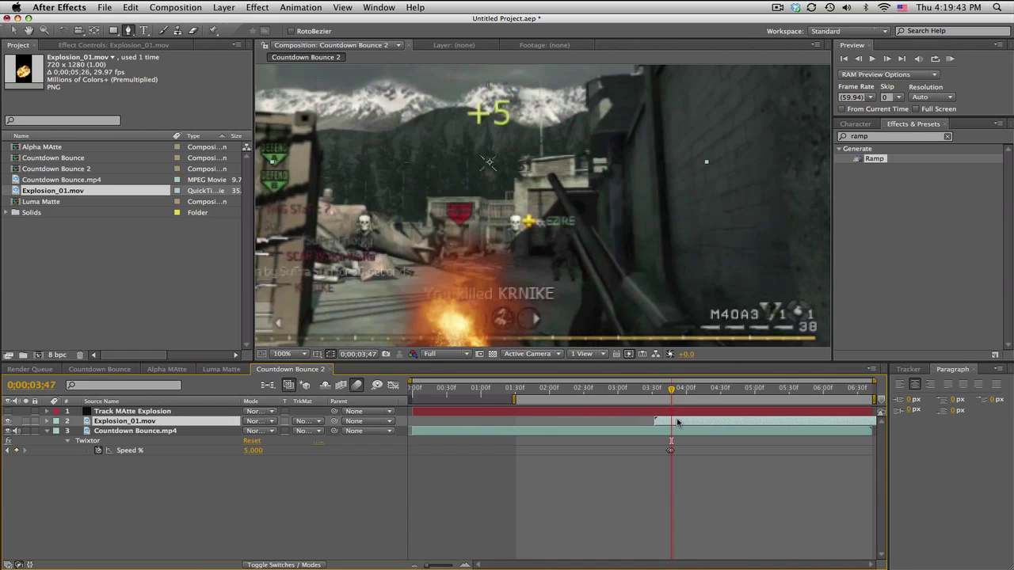
{"action": "left_click", "coordinate": [292, 354]}
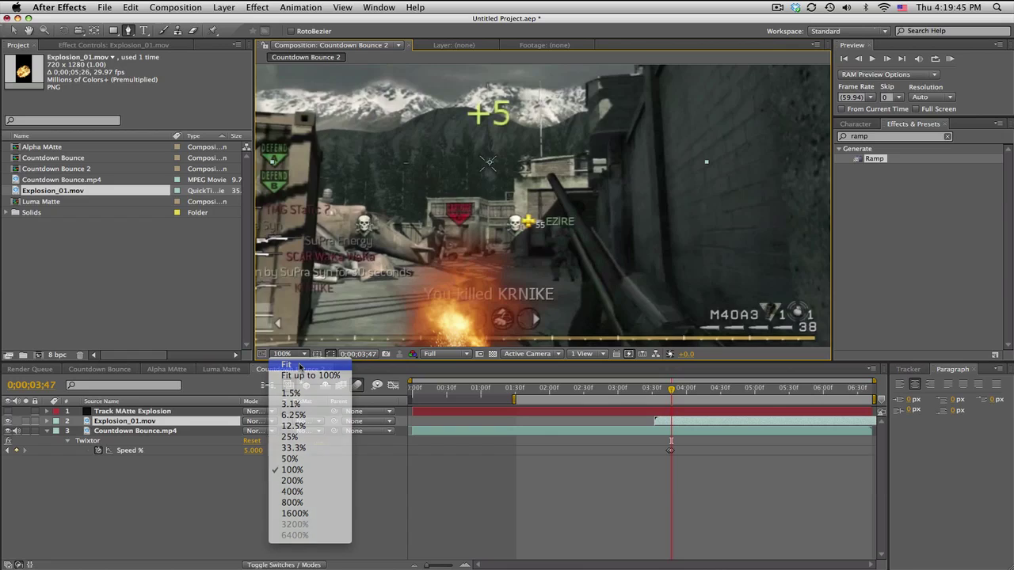
{"action": "left_click", "coordinate": [300, 367]}
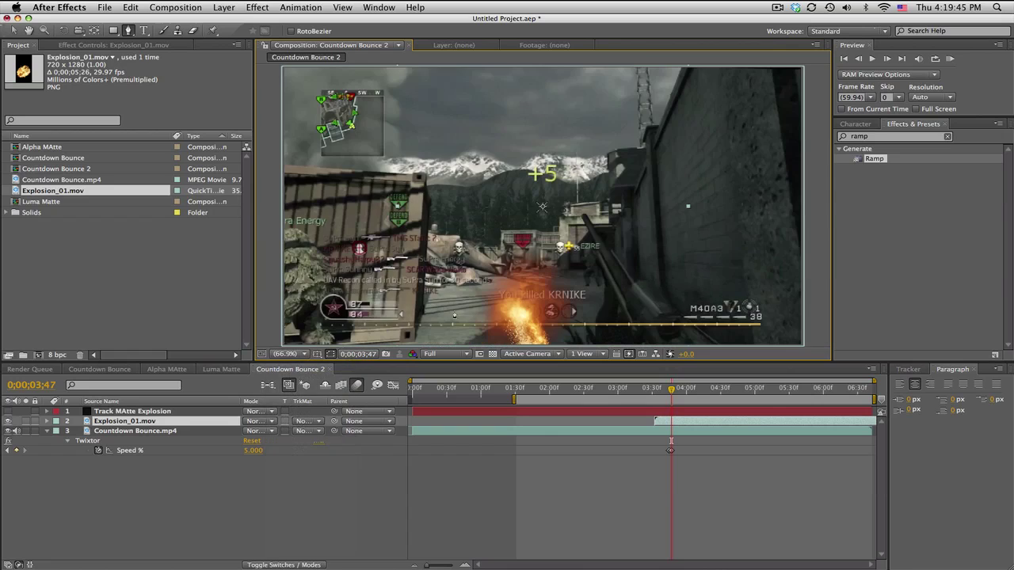
- Set Explosion_01.mov's track matte to Alpha Inverted Matte "Track MAtte Explosion"
{"action": "left_click", "coordinate": [320, 421]}
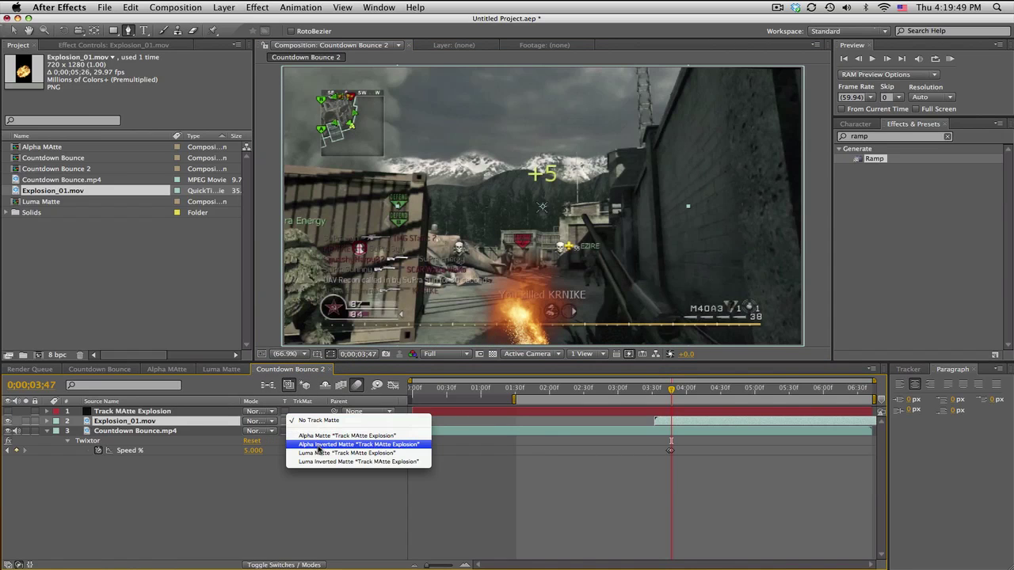
{"action": "left_click", "coordinate": [317, 445]}
{"action": "left_click", "coordinate": [12, 30]}
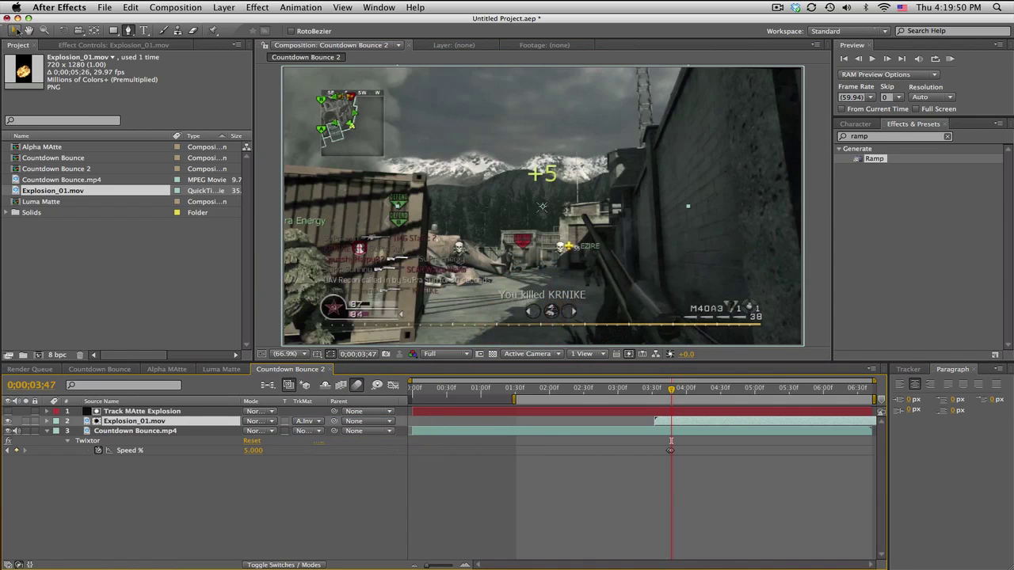
{"action": "left_click", "coordinate": [552, 269]}
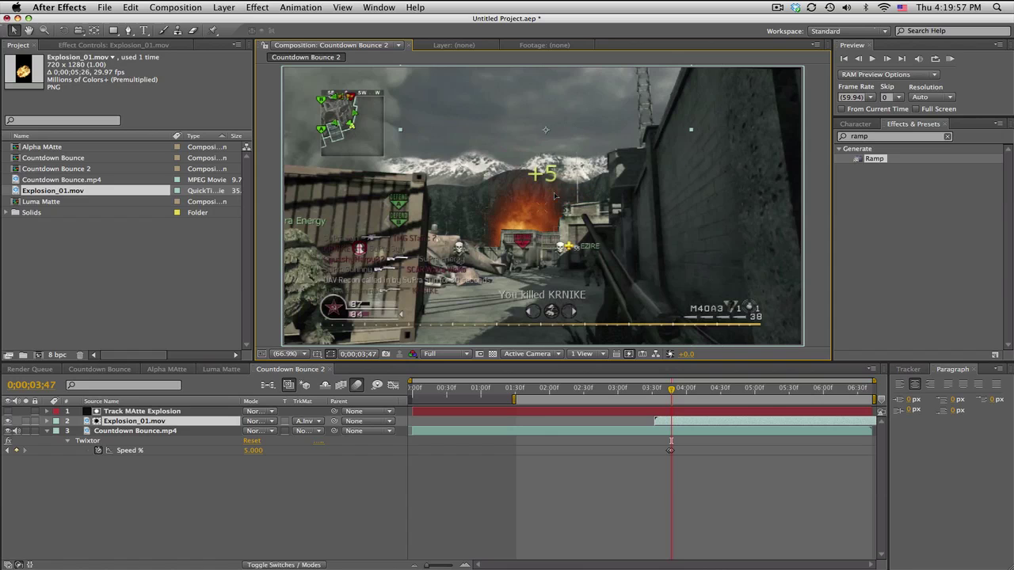
- Set the explosion layer's blending mode to Add and scrub to a fireball frame
{"action": "left_click", "coordinate": [261, 421]}
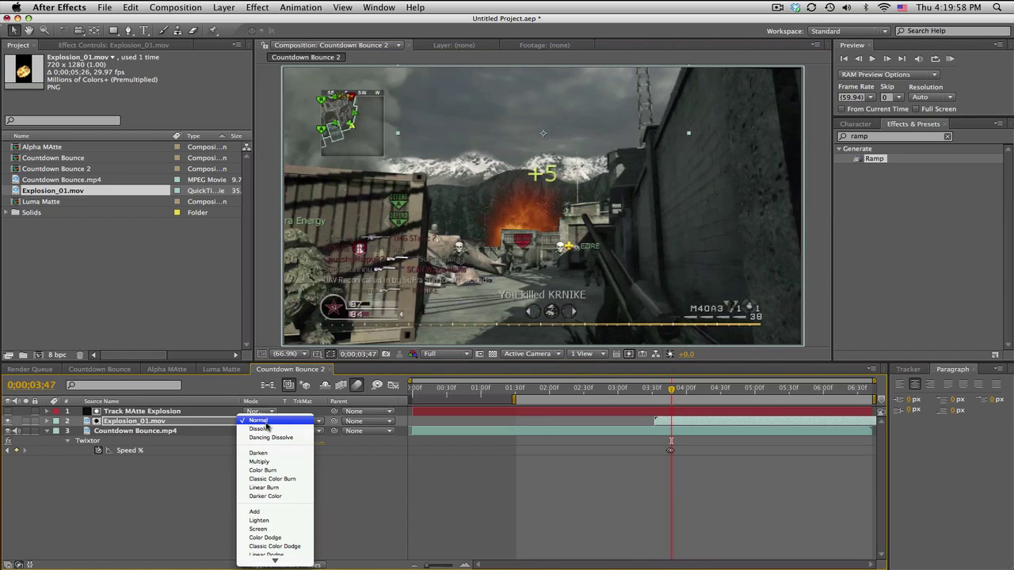
{"action": "left_click", "coordinate": [261, 514]}
{"action": "left_click_drag", "start_coordinate": [672, 391], "coordinate": [701, 388]}
{"action": "left_click", "coordinate": [711, 388]}
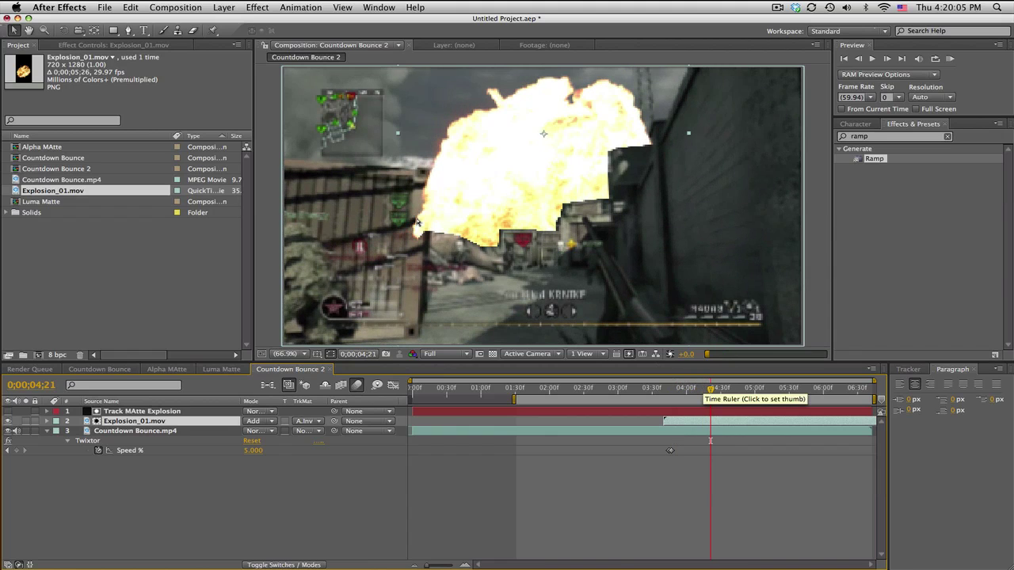
- Scale the explosion down to 64% and scrub through it to review
{"action": "key", "text": "s"}
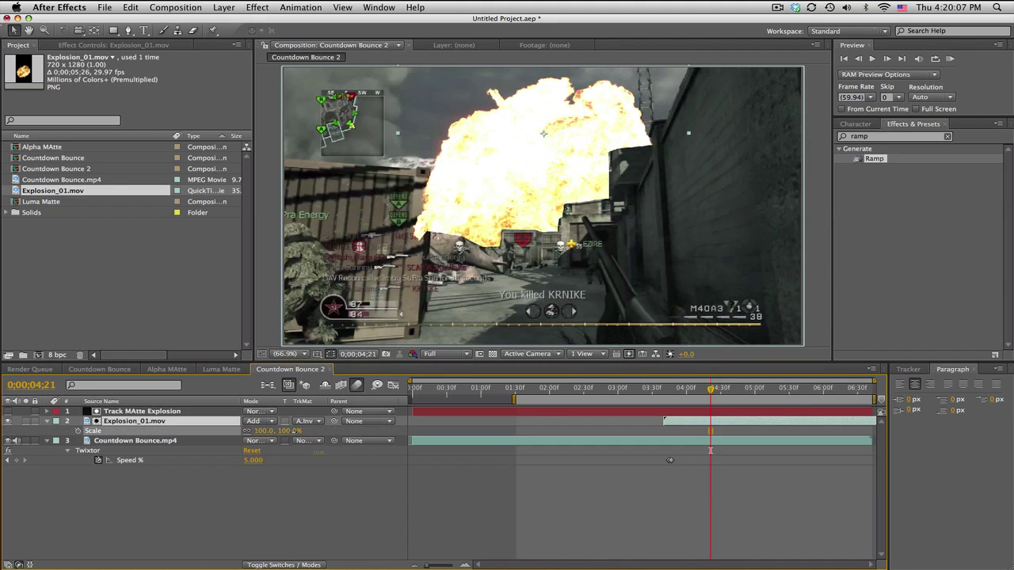
{"action": "key", "text": "alt+shift+minus"}
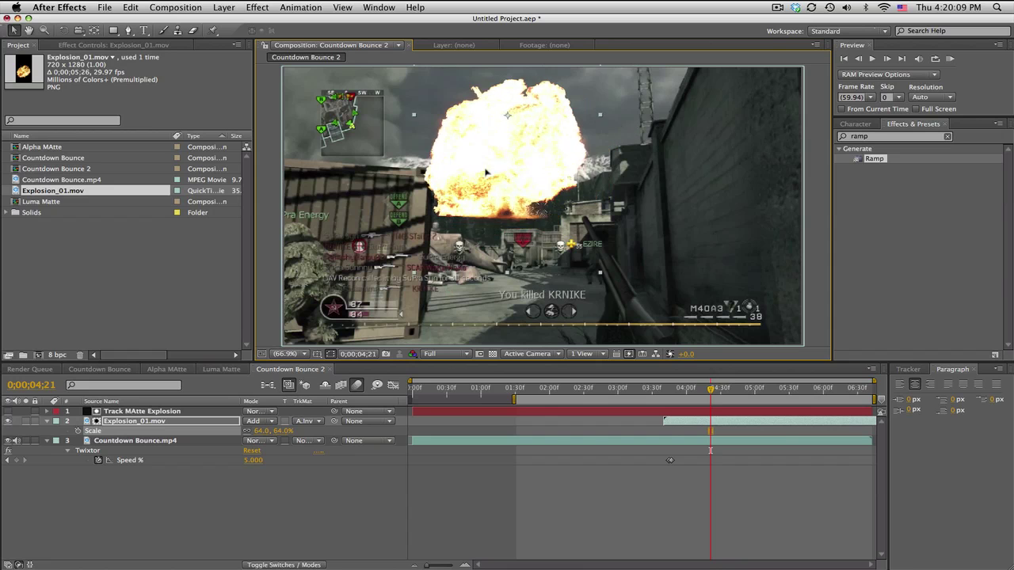
{"action": "left_click", "coordinate": [666, 388]}
{"action": "left_click_drag", "start_coordinate": [666, 388], "coordinate": [728, 389]}
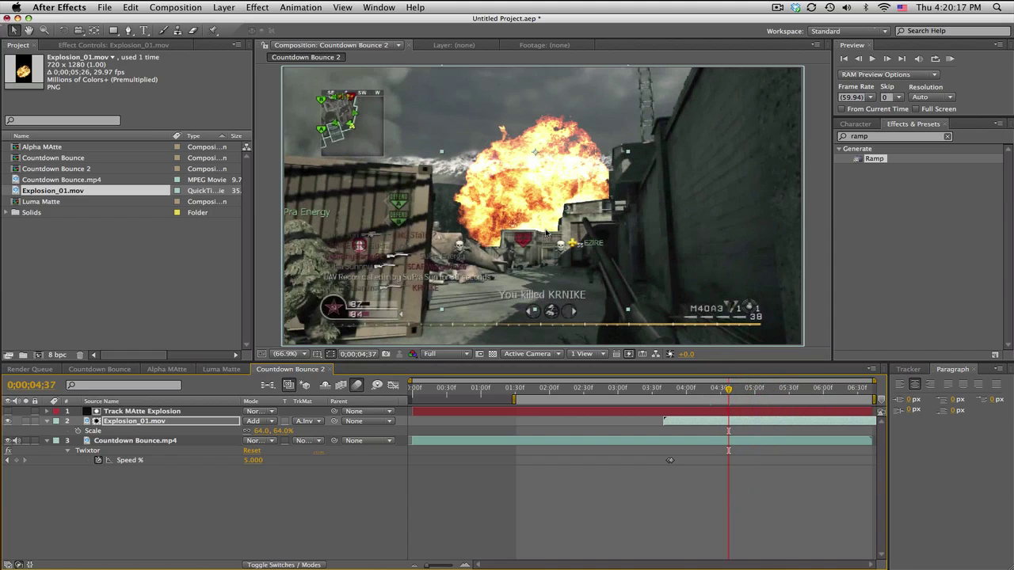
- Give the Track MAtte Explosion mask a 15 pixel feather
{"action": "left_click", "coordinate": [138, 414]}
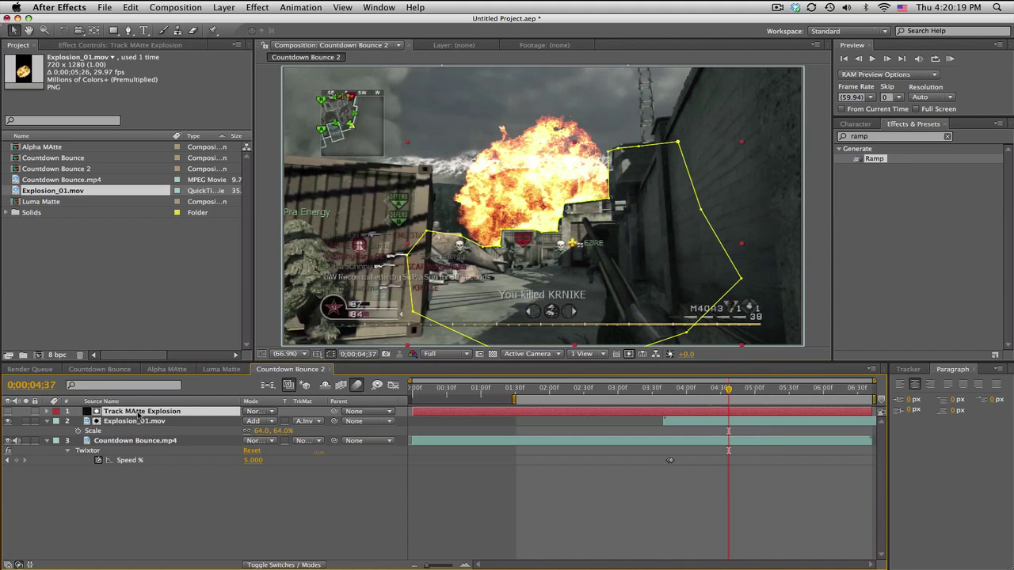
{"action": "key", "text": "m"}
{"action": "key", "text": "m"}
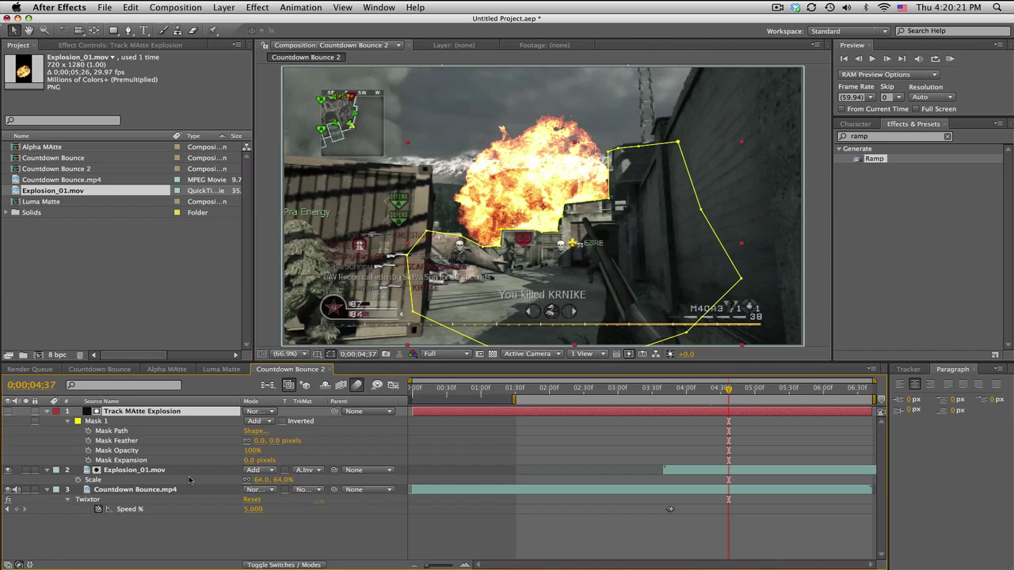
{"action": "left_click", "coordinate": [273, 441]}
{"action": "type", "text": "15"}
{"action": "key", "text": "Return"}
{"action": "left_click", "coordinate": [457, 534]}
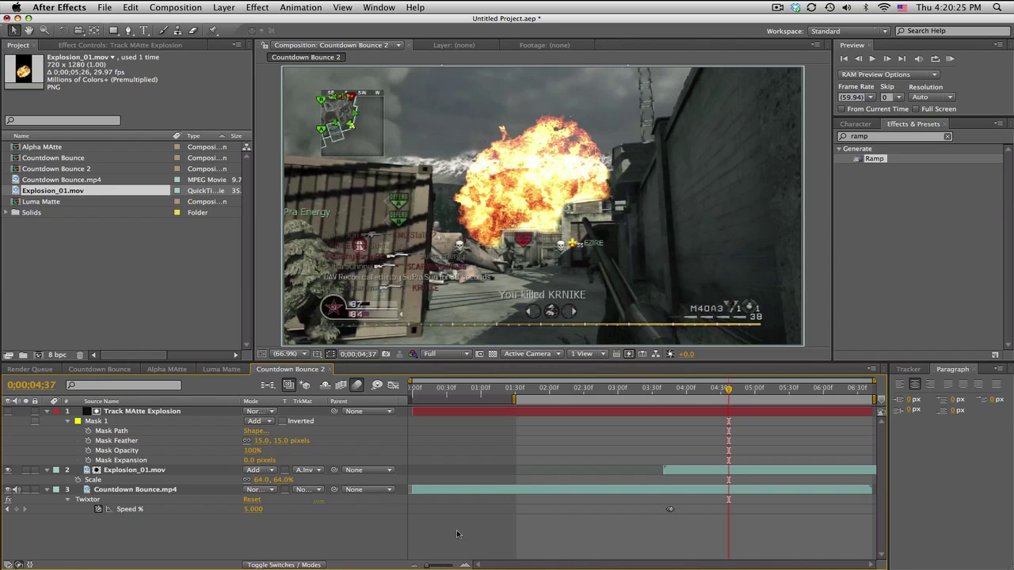
- Set the mask expansion to -5 pixels and scrub through the explosion to review
{"action": "left_click", "coordinate": [250, 460]}
{"action": "type", "text": "5"}
{"action": "key", "text": "Return"}
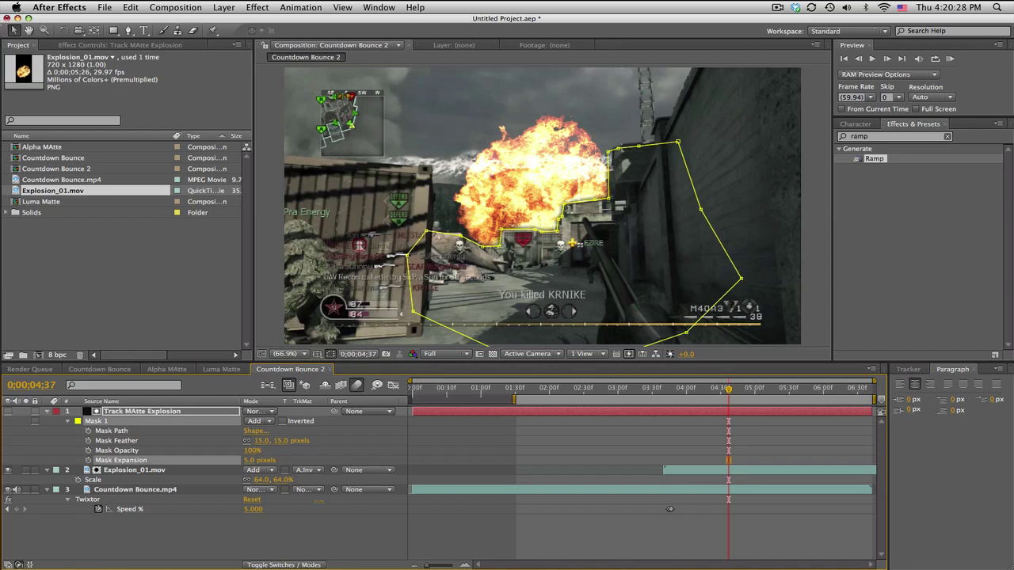
{"action": "left_click", "coordinate": [250, 460]}
{"action": "type", "text": "-5"}
{"action": "key", "text": "Return"}
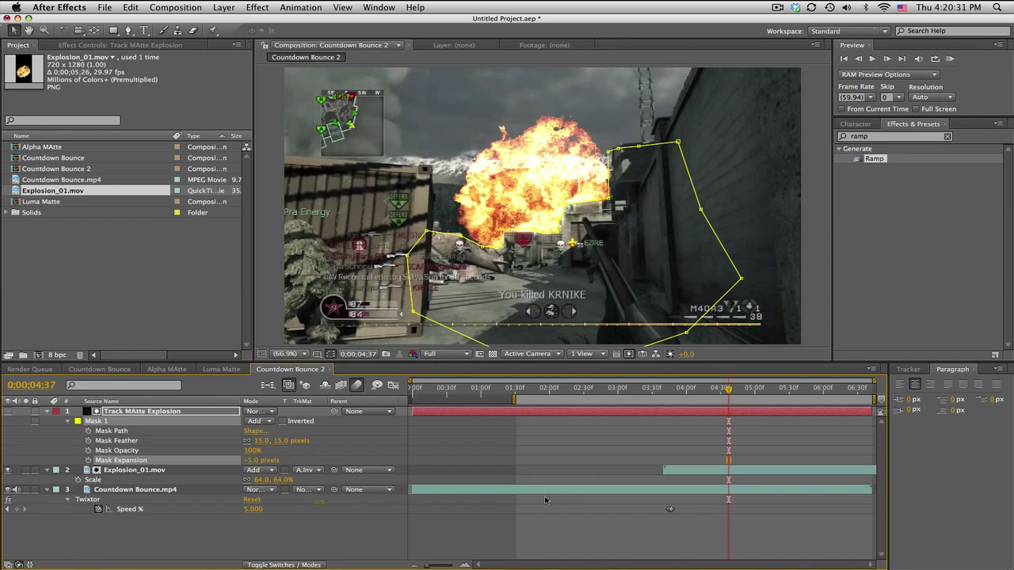
{"action": "left_click", "coordinate": [583, 507]}
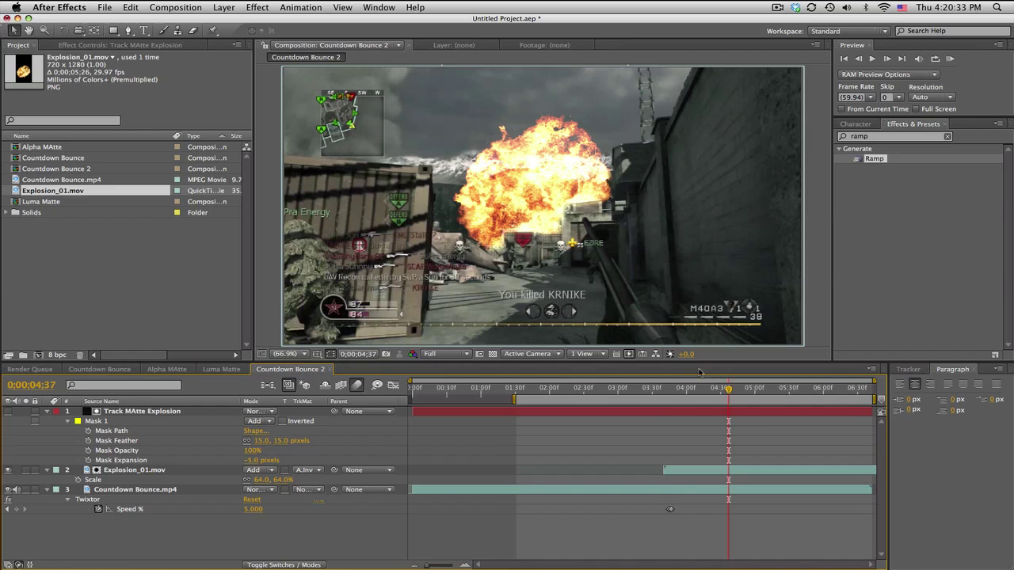
{"action": "left_click_drag", "start_coordinate": [656, 394], "coordinate": [719, 390]}
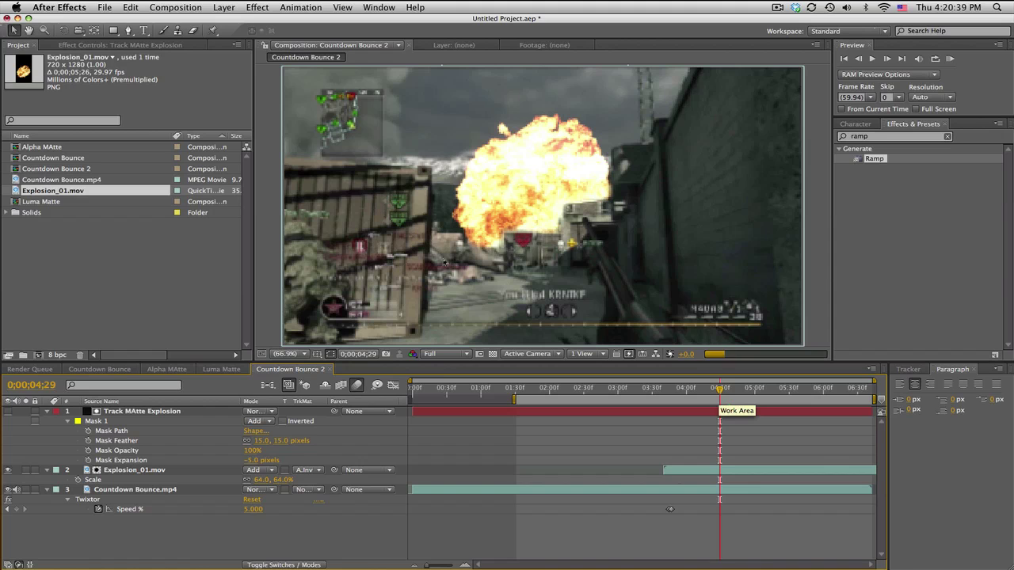
- Step to just before the explosion and create a hidden black solid named Track MAtte Text
{"action": "left_click", "coordinate": [670, 390]}
{"action": "key", "text": "Page_Down"}
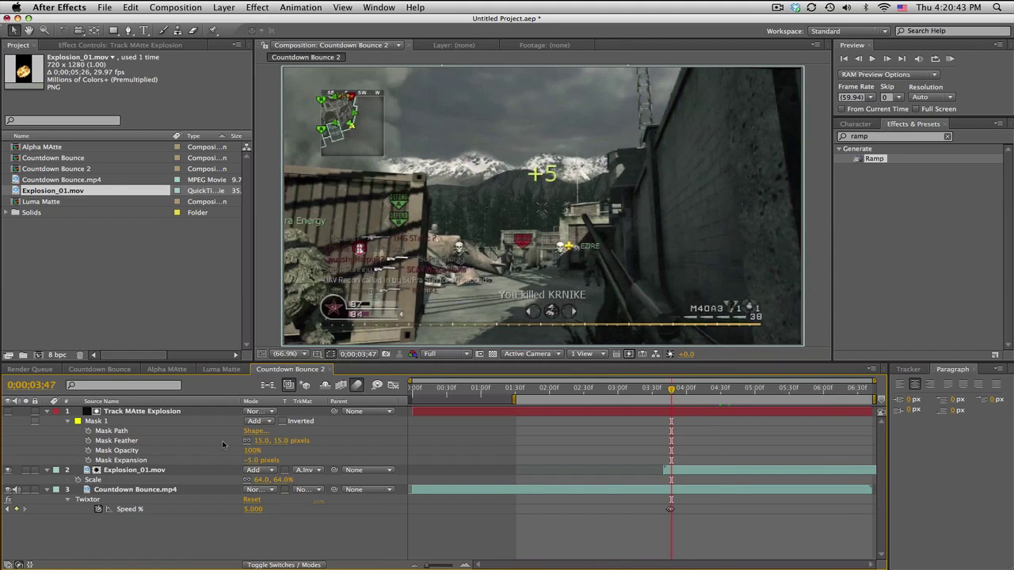
{"action": "left_click", "coordinate": [220, 7]}
{"action": "mouse_move", "coordinate": [233, 21]}
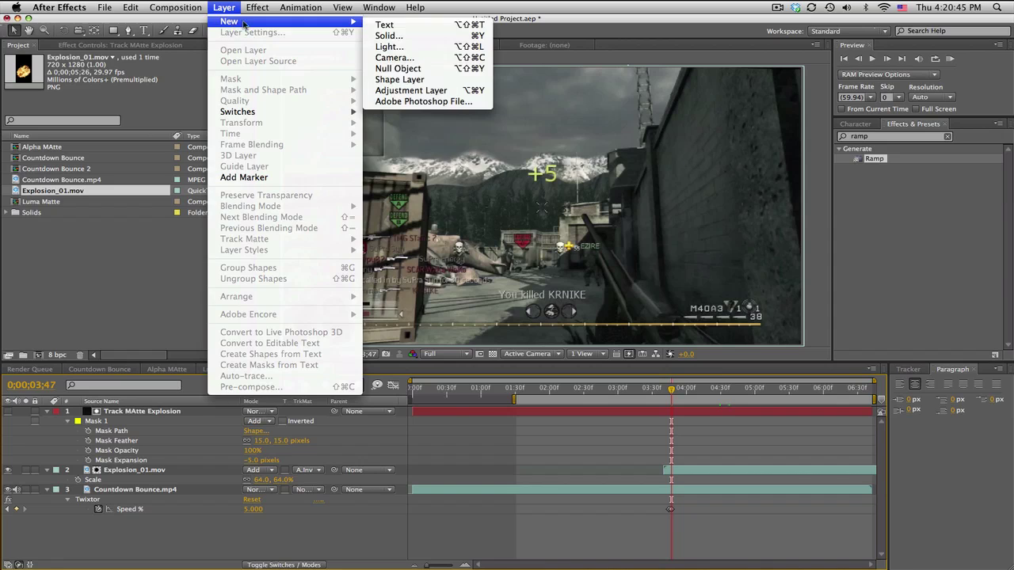
{"action": "left_click", "coordinate": [386, 37]}
{"action": "type", "text": "Track MAtte Text"}
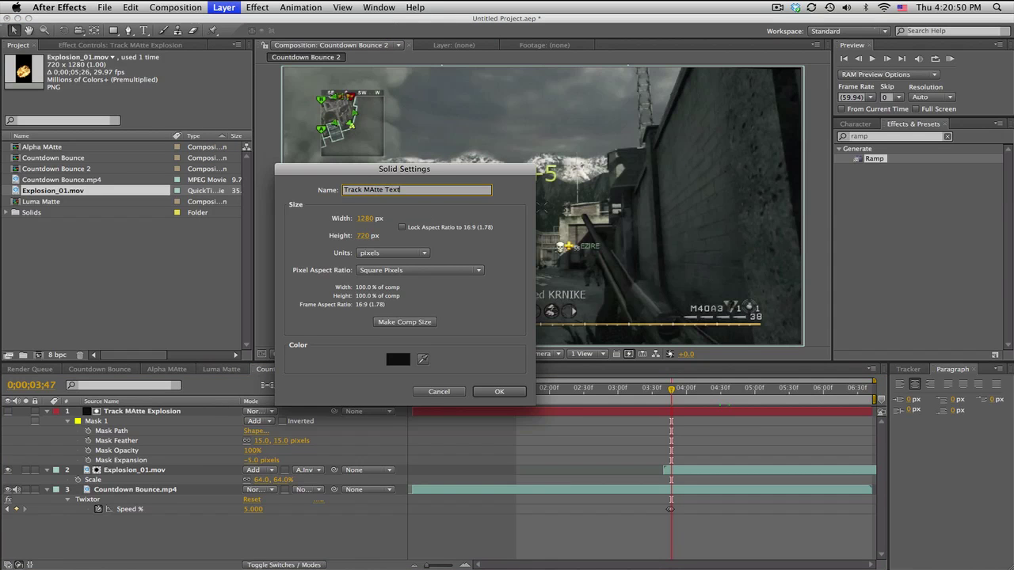
{"action": "key", "text": "Return"}
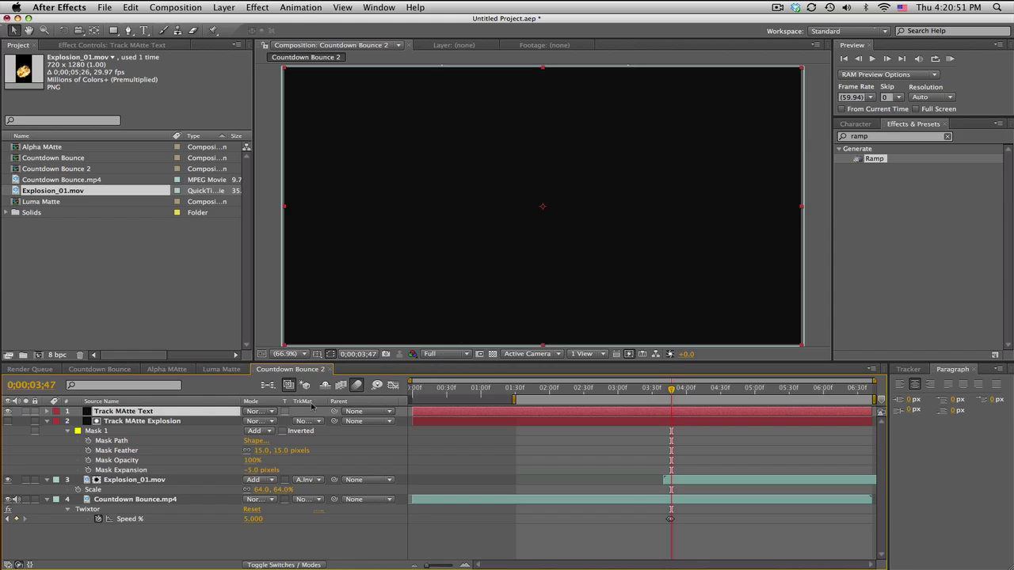
{"action": "left_click", "coordinate": [8, 412]}
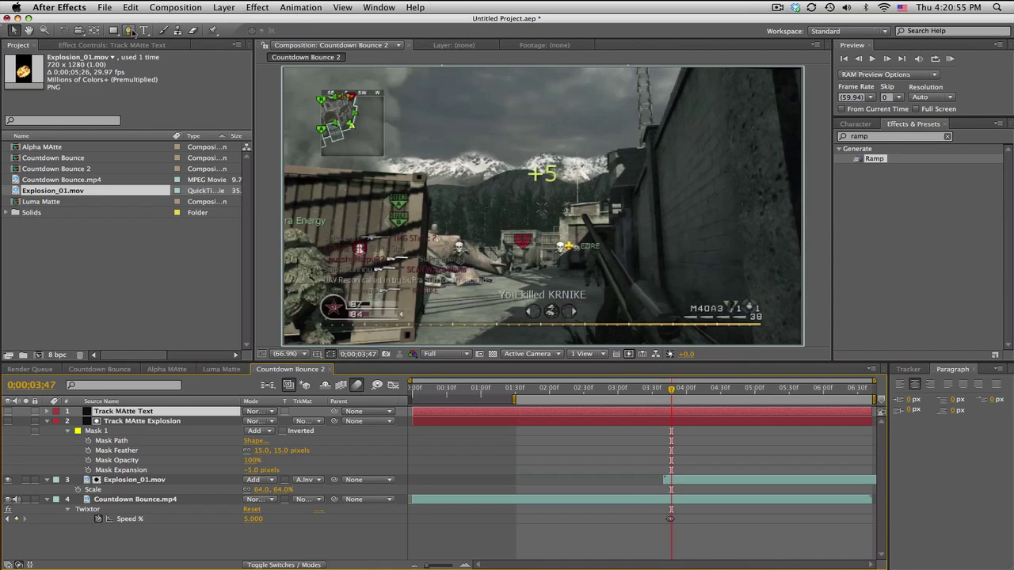
- Draw a closed Pen mask around the crate on the left and reveal its mask properties
{"action": "key", "text": "g"}
{"action": "left_click", "coordinate": [283, 166]}
{"action": "left_click", "coordinate": [426, 173]}
{"action": "left_click", "coordinate": [431, 202]}
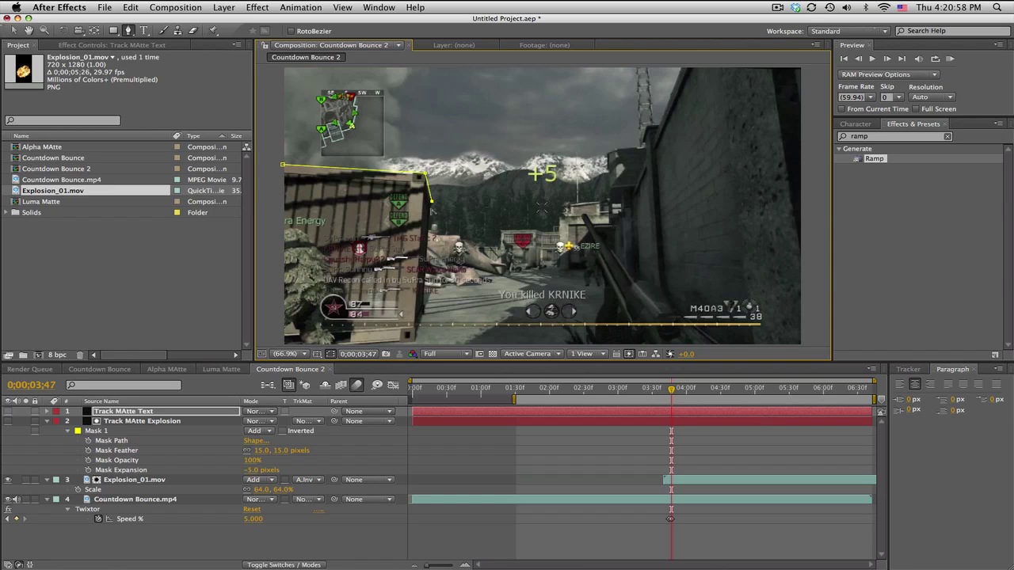
{"action": "left_click", "coordinate": [424, 314]}
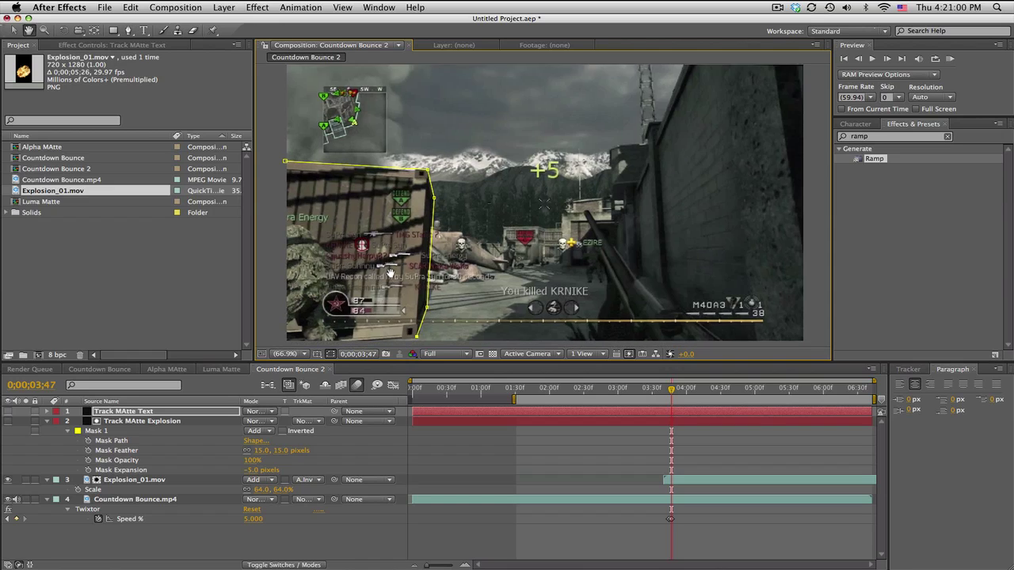
{"action": "scroll", "coordinate": [414, 340], "scroll_direction": "down", "scroll_amount": 3}
{"action": "scroll", "coordinate": [414, 340], "scroll_direction": "left", "scroll_amount": 2}
{"action": "left_click", "coordinate": [453, 294]}
{"action": "left_click", "coordinate": [295, 298]}
{"action": "left_click", "coordinate": [305, 114]}
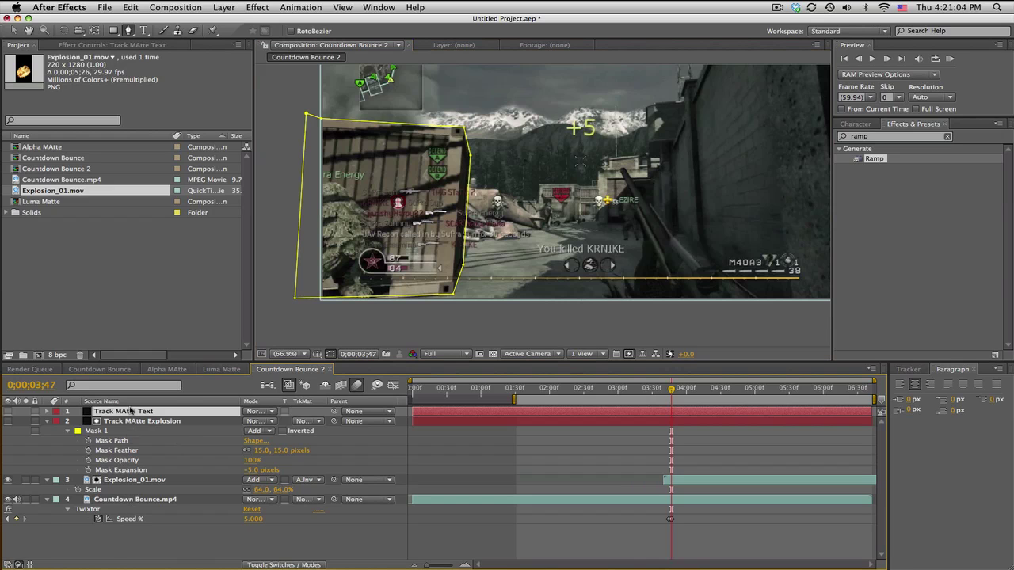
{"action": "key", "text": "super+v"}
{"action": "key", "text": "m"}
{"action": "key", "text": "m"}
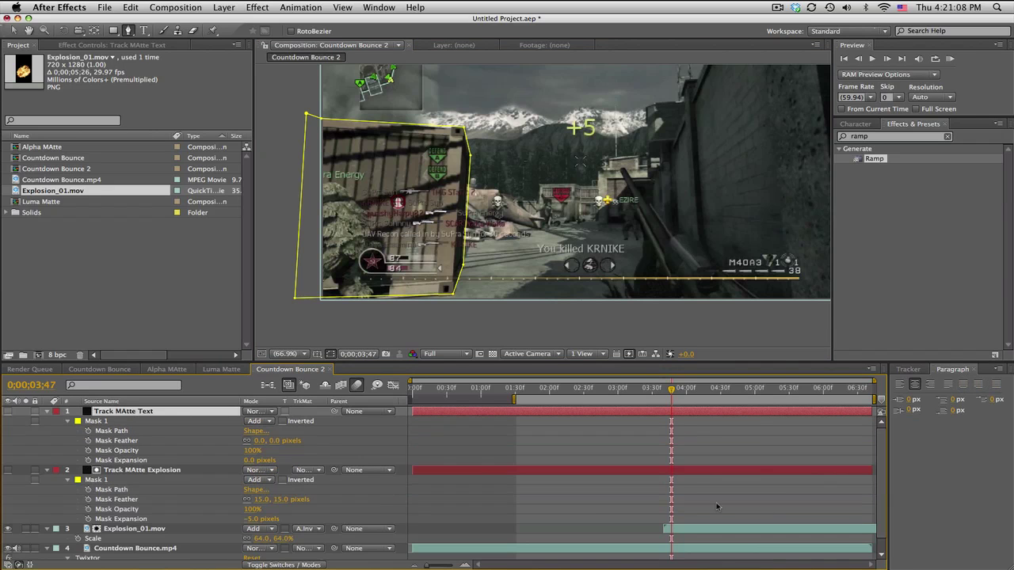
- Start mask path keyframes on the explosion and crate mattes, then go to 0;00;06;21
{"action": "left_click", "coordinate": [89, 490]}
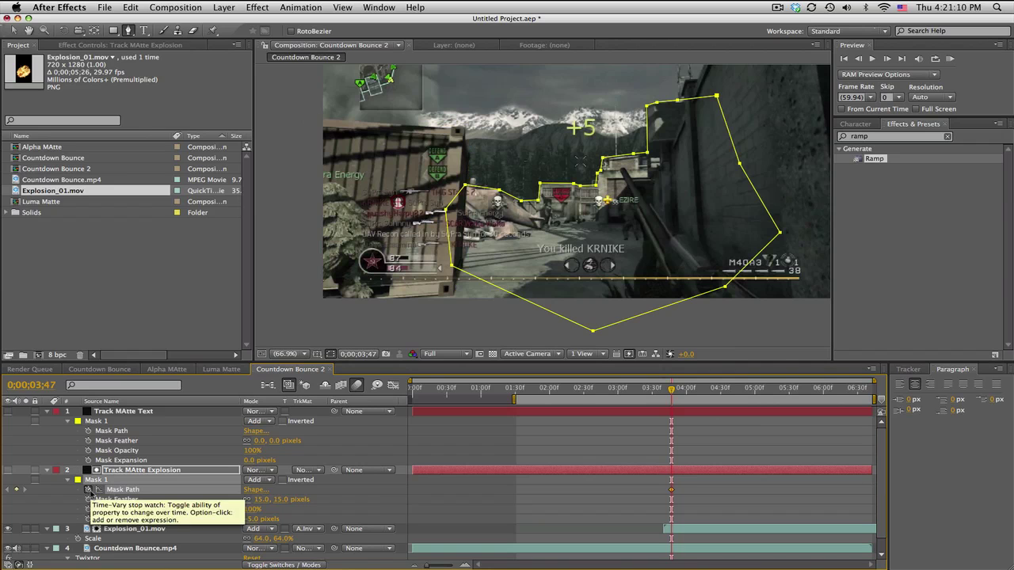
{"action": "left_click", "coordinate": [89, 430]}
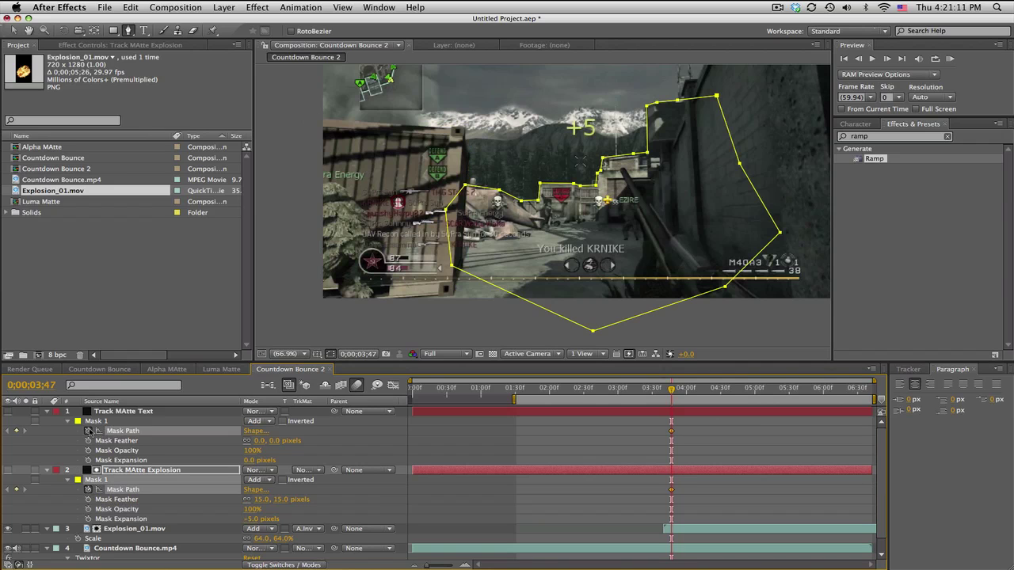
{"action": "left_click", "coordinate": [846, 388]}
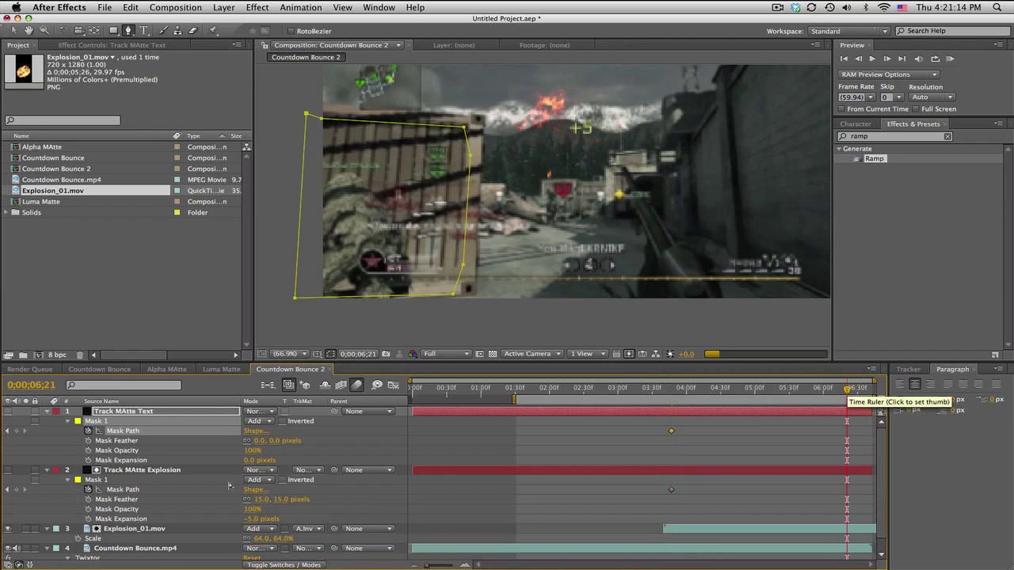
- Reshape the Track MAtte Text mask's right side and top corner to follow the crate edge
{"action": "left_click", "coordinate": [13, 30]}
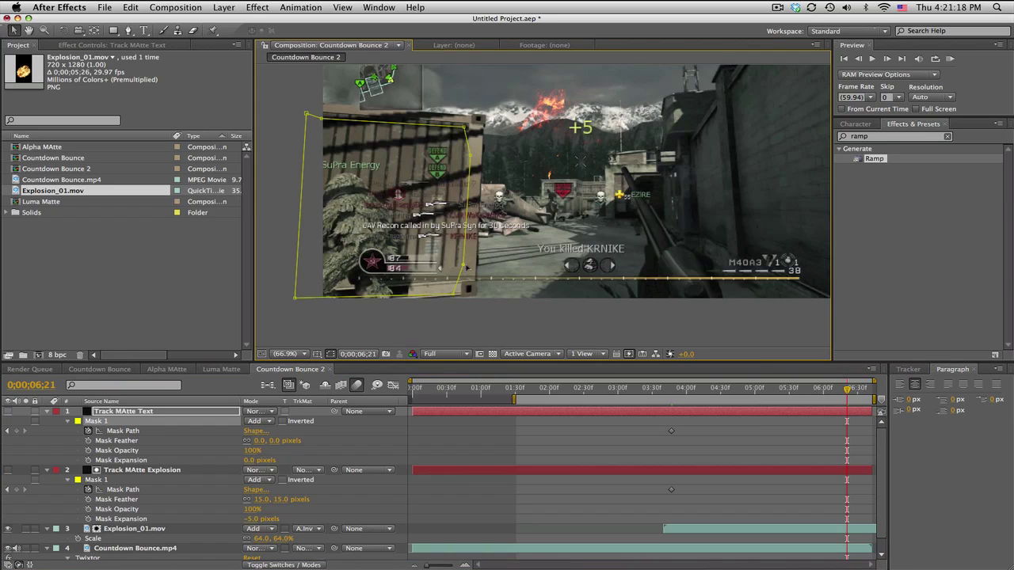
{"action": "left_click_drag", "start_coordinate": [462, 265], "coordinate": [481, 261]}
{"action": "left_click_drag", "start_coordinate": [452, 294], "coordinate": [478, 296]}
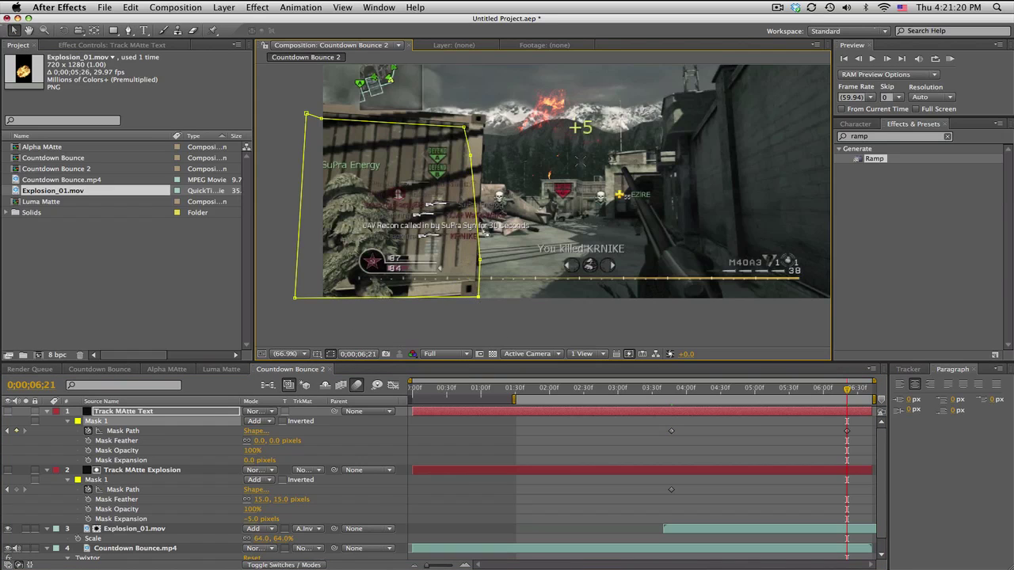
{"action": "left_click_drag", "start_coordinate": [465, 127], "coordinate": [483, 117]}
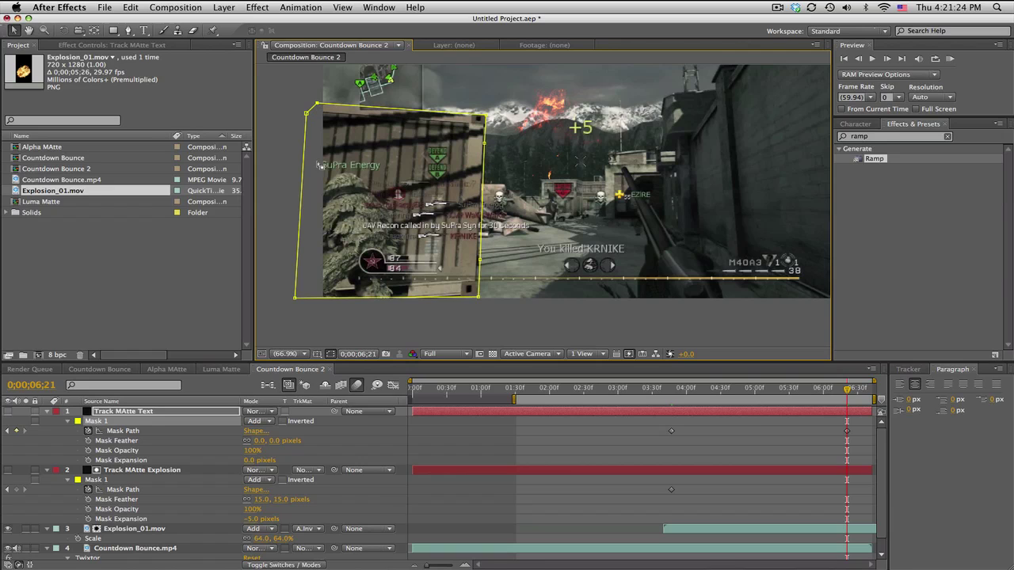
- Free-transform the Track MAtte Explosion mask, shifting it slightly right and up and widening it
{"action": "left_click", "coordinate": [146, 471]}
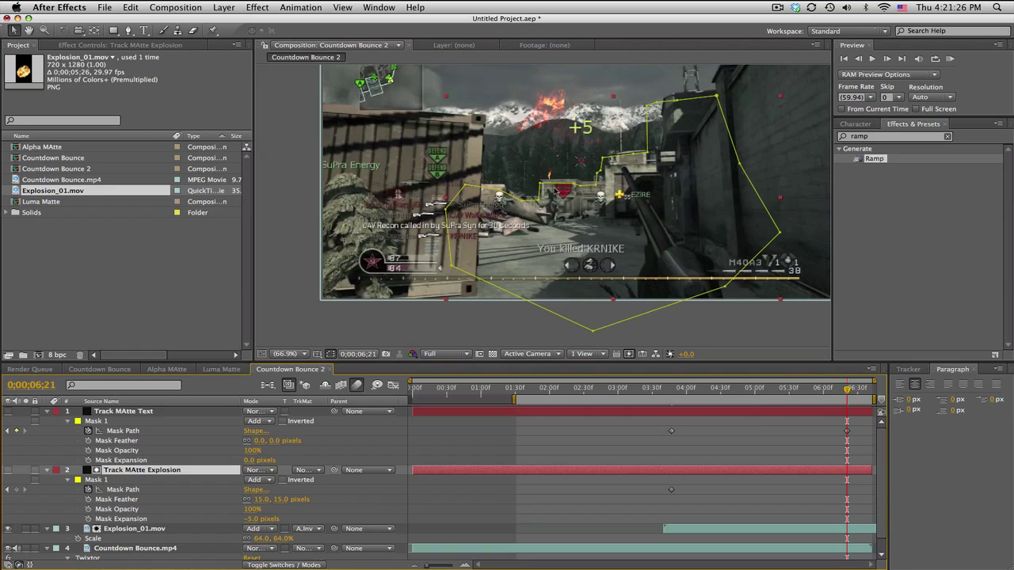
{"action": "double_click", "coordinate": [593, 333]}
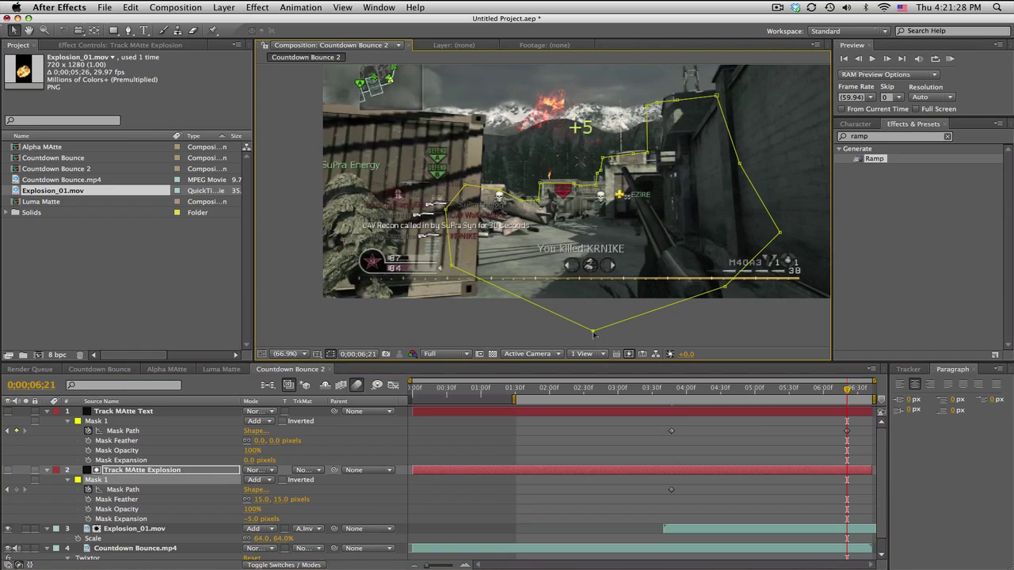
{"action": "left_click_drag", "start_coordinate": [641, 300], "coordinate": [653, 294]}
{"action": "mouse_move", "coordinate": [786, 210]}
{"action": "left_mouse_down"}
{"action": "mouse_move", "coordinate": [805, 211]}
{"action": "mouse_move", "coordinate": [795, 211]}
{"action": "left_mouse_up"}
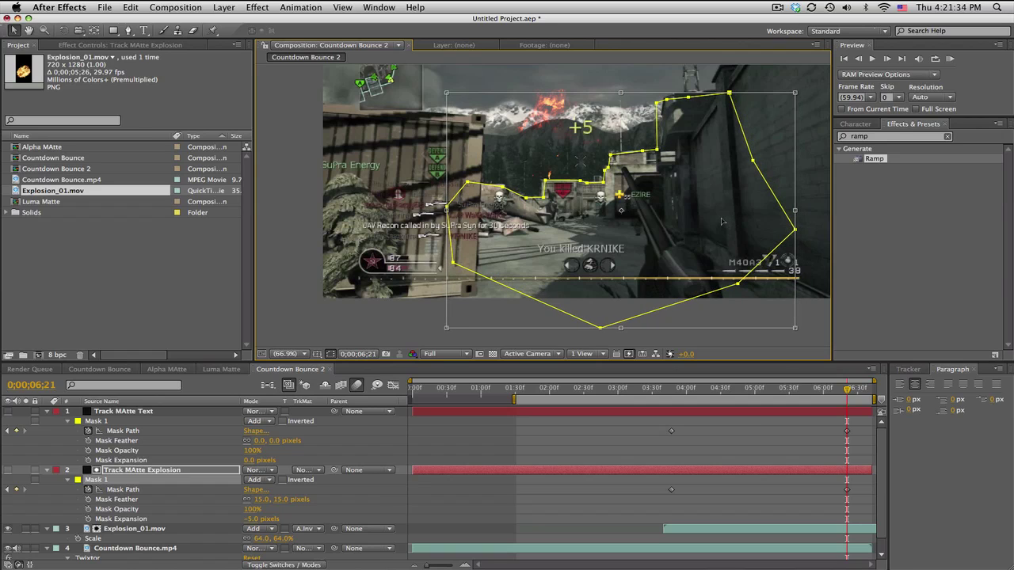
{"action": "left_click_drag", "start_coordinate": [797, 209], "coordinate": [802, 211]}
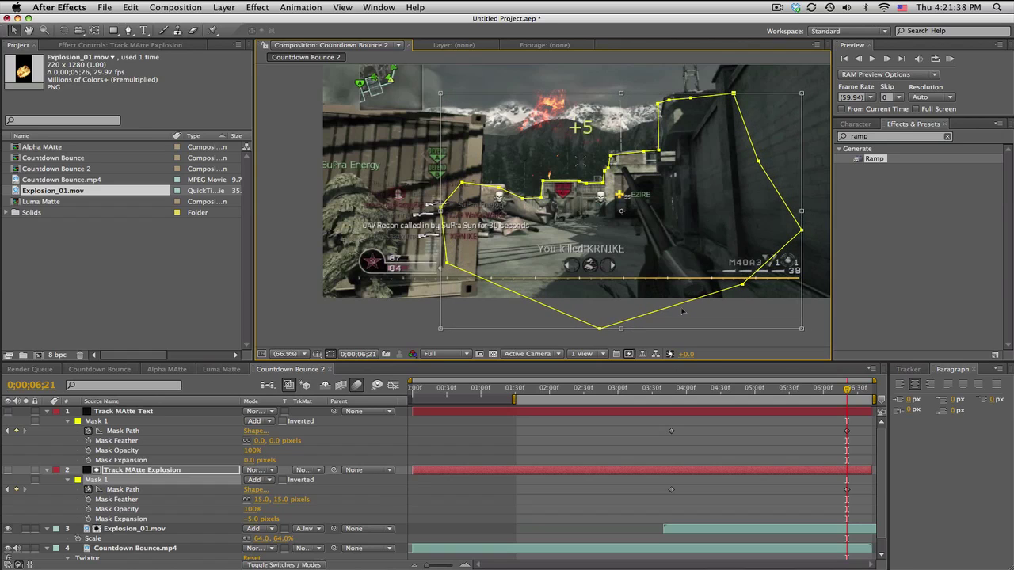
- Select the Track MAtte Text layer and move the time to 0;00;04;05
{"action": "left_click", "coordinate": [609, 438]}
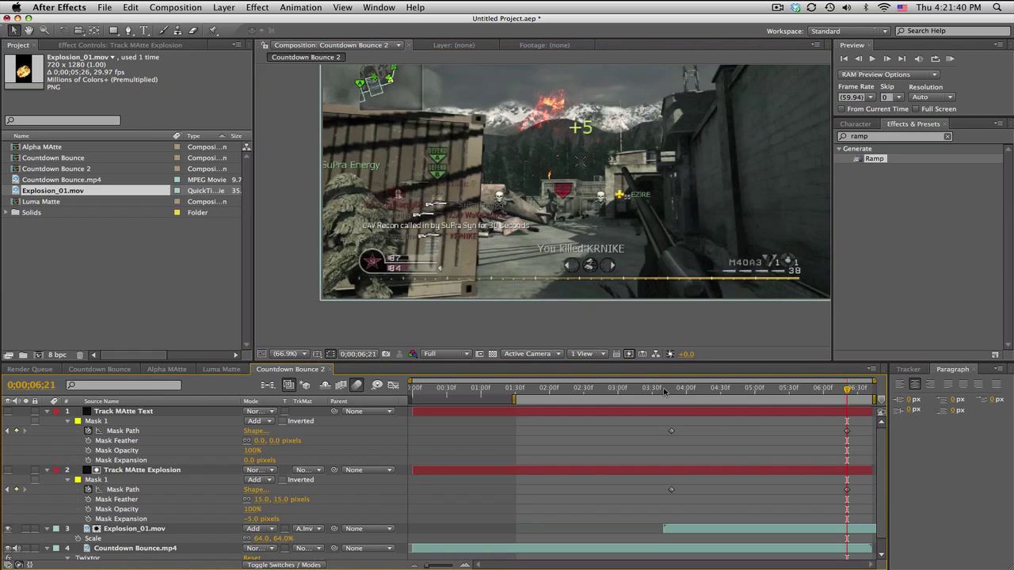
{"action": "left_click", "coordinate": [141, 413]}
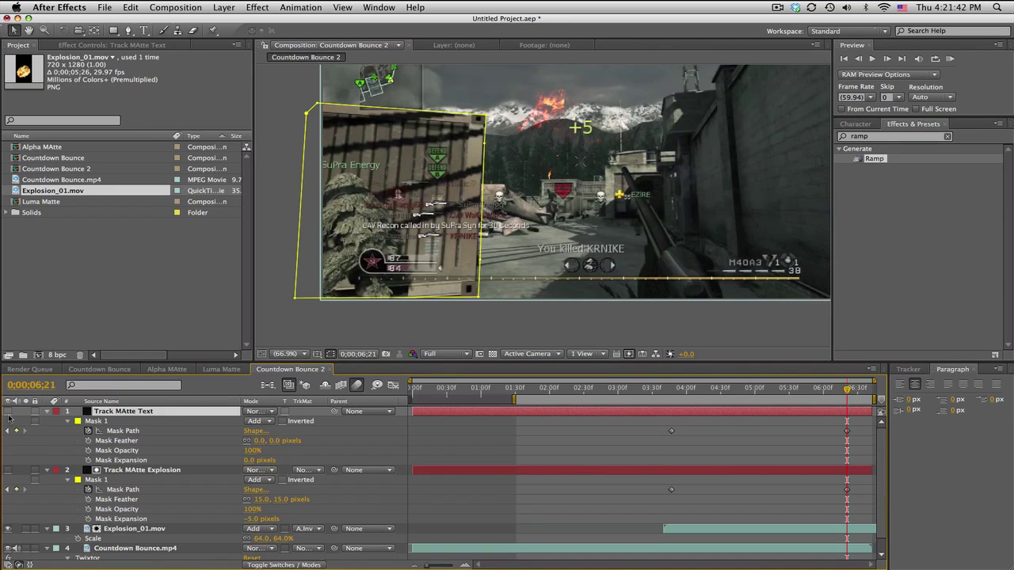
{"action": "left_click", "coordinate": [690, 386]}
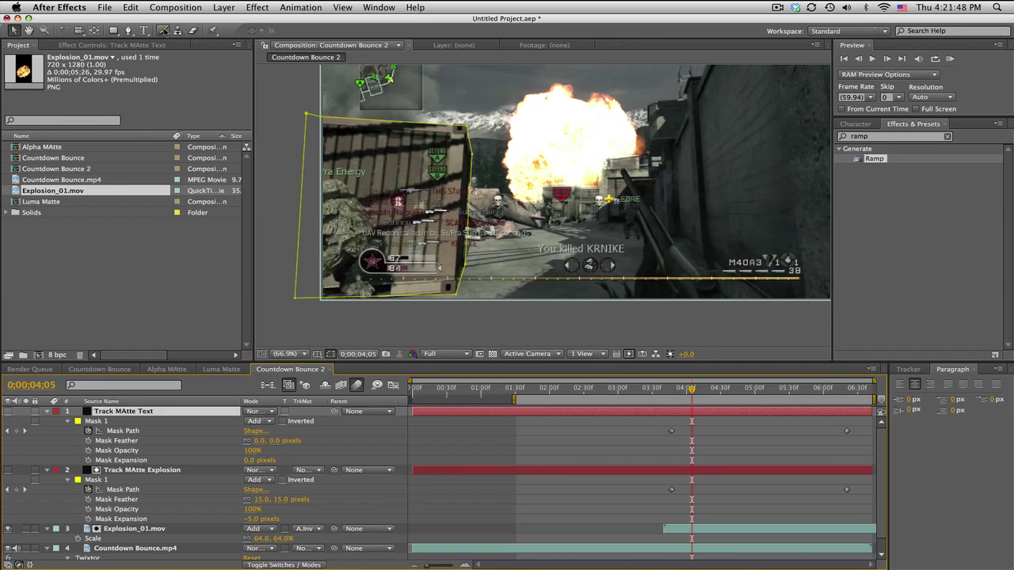
- Create a text layer reading BOOM! over the explosion, correcting a typo
{"action": "left_click", "coordinate": [144, 30]}
{"action": "left_click", "coordinate": [516, 234]}
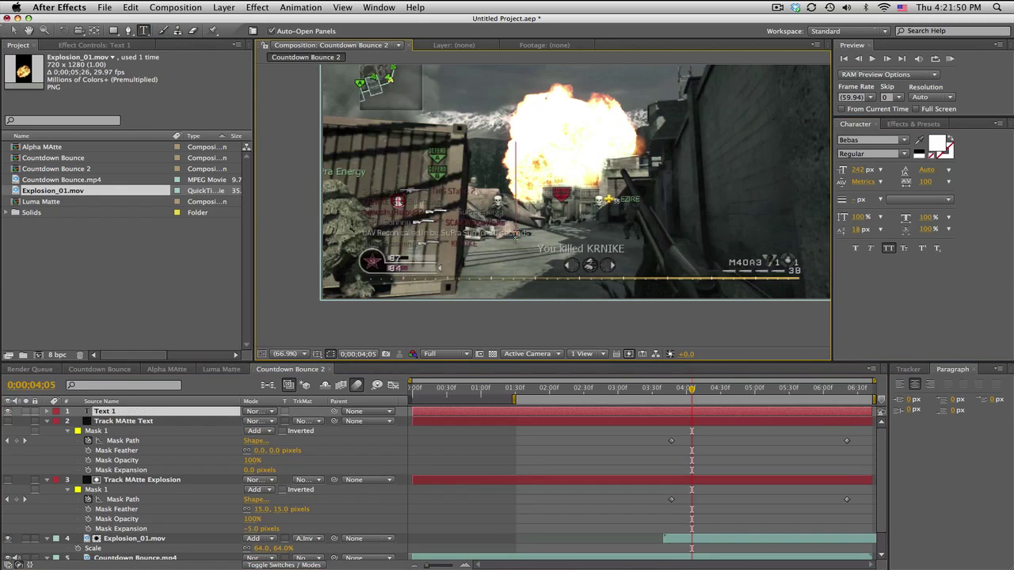
{"action": "type", "text": "BOM"}
{"action": "type", "text": "OM!"}
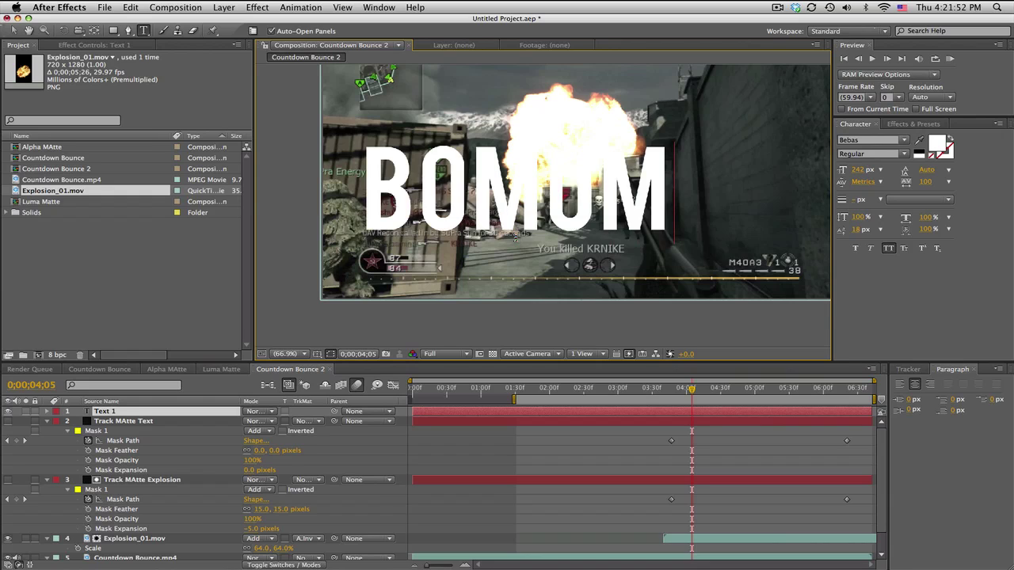
{"action": "key", "text": "BackSpace"}
{"action": "key", "text": "BackSpace"}
{"action": "key", "text": "BackSpace"}
{"action": "key", "text": "BackSpace"}
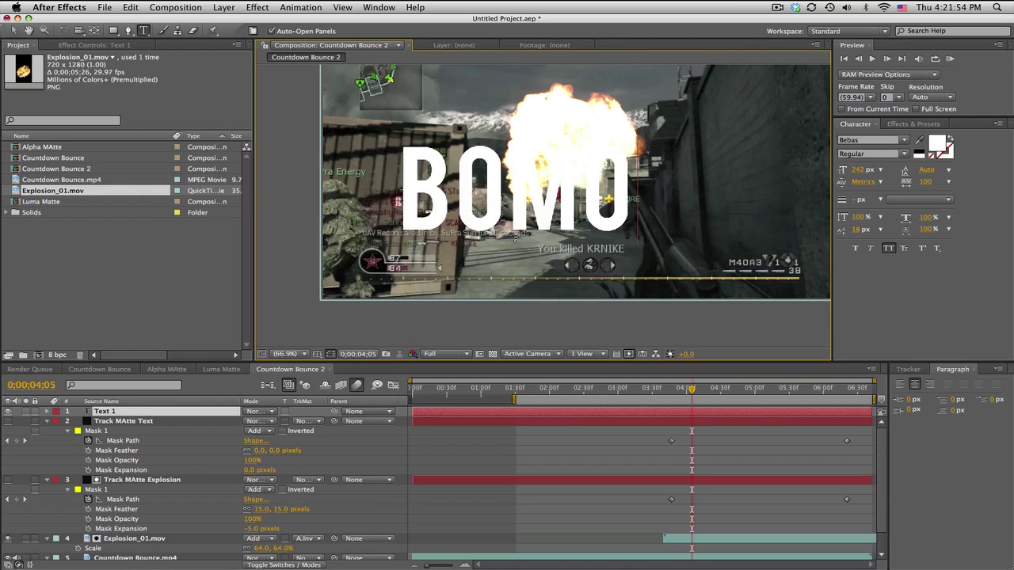
{"action": "type", "text": "OM!"}
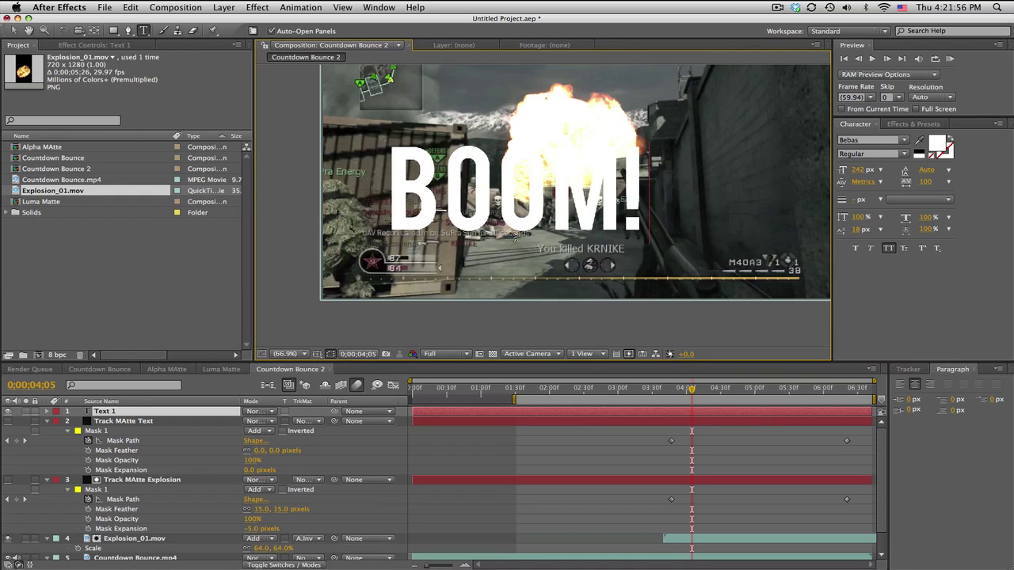
- Size BOOM! to 147 px, nudge it left and down, and place it below Track MAtte Text
{"action": "key", "text": "super+a"}
{"action": "left_click_drag", "start_coordinate": [858, 170], "coordinate": [796, 172]}
{"action": "left_click", "coordinate": [13, 29]}
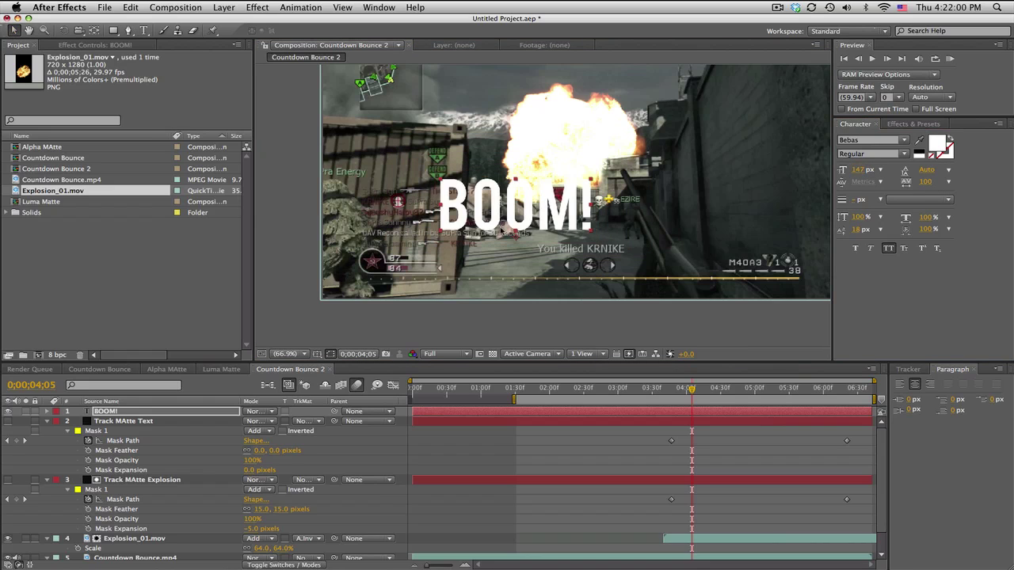
{"action": "left_click_drag", "start_coordinate": [543, 224], "coordinate": [523, 233]}
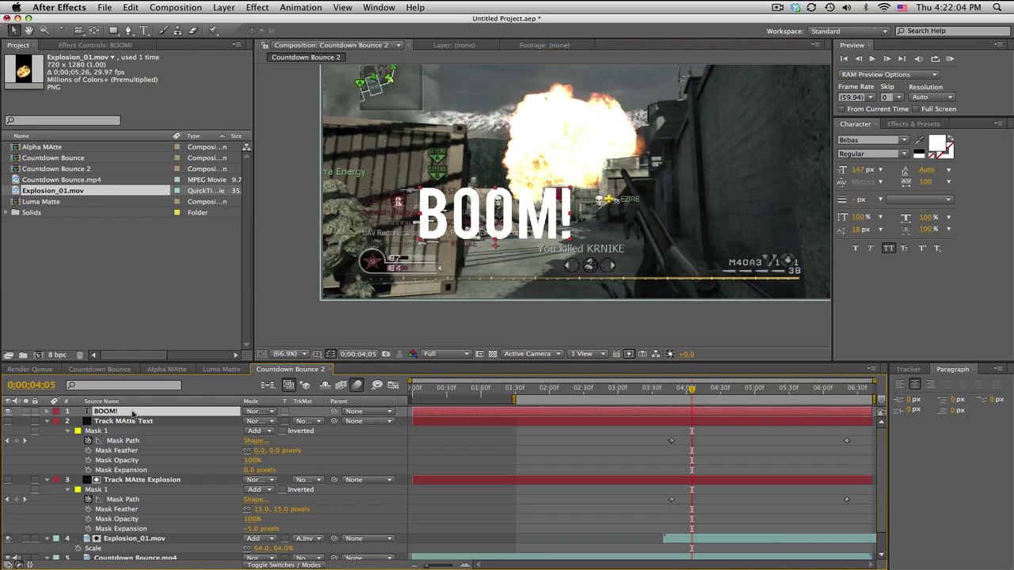
{"action": "left_click_drag", "start_coordinate": [133, 413], "coordinate": [141, 468]}
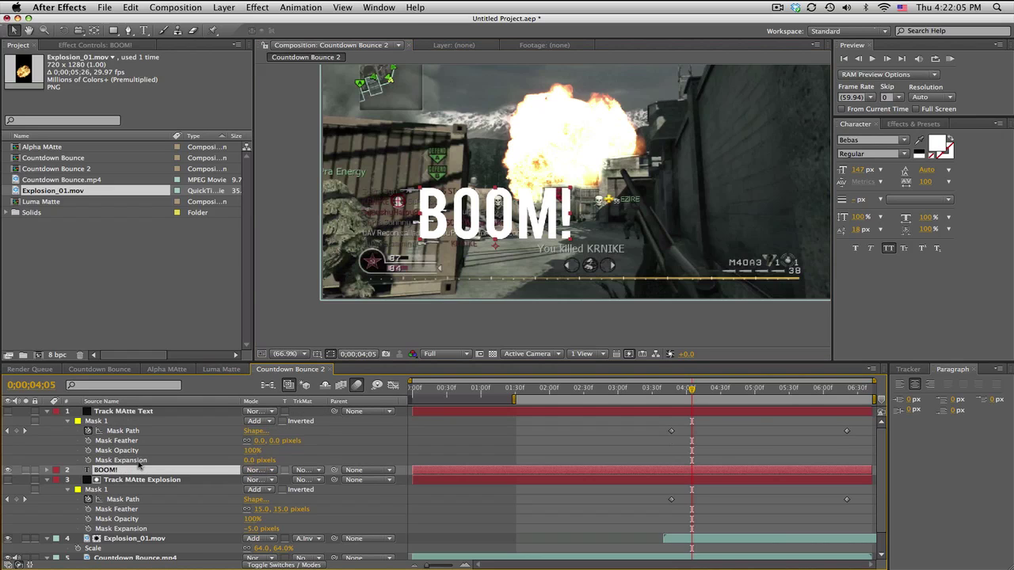
- Give BOOM! an Alpha Inverted Matte from Track MAtte Text and feather that mask 5 pixels
{"action": "left_click", "coordinate": [315, 470]}
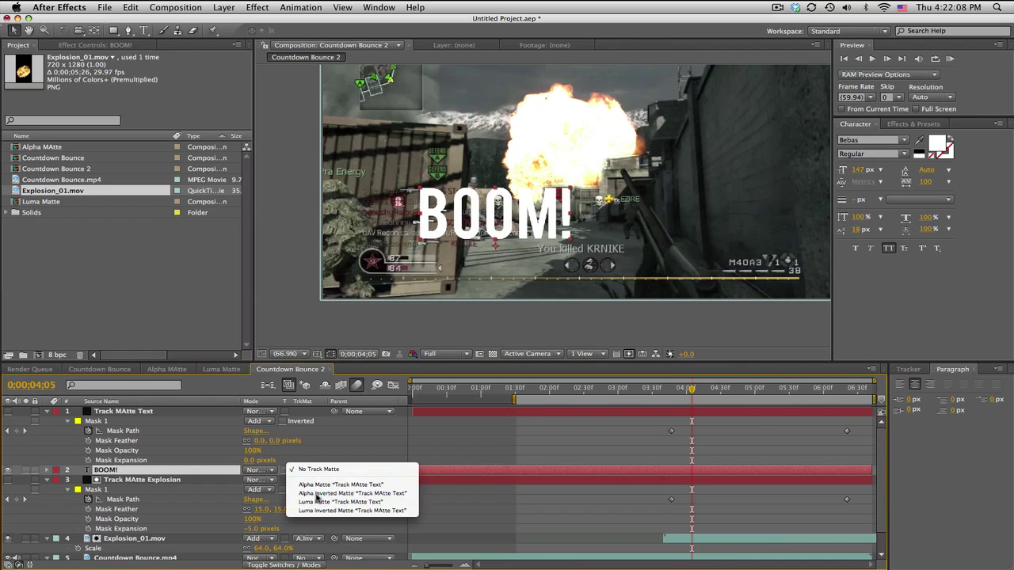
{"action": "left_click", "coordinate": [316, 493]}
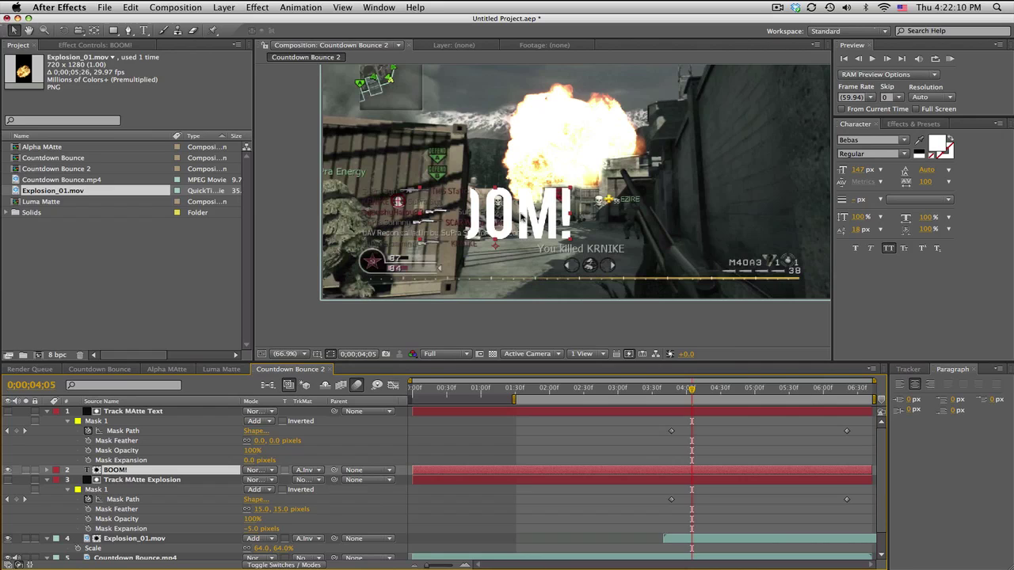
{"action": "left_click", "coordinate": [274, 441]}
{"action": "type", "text": "5"}
{"action": "key", "text": "Return"}
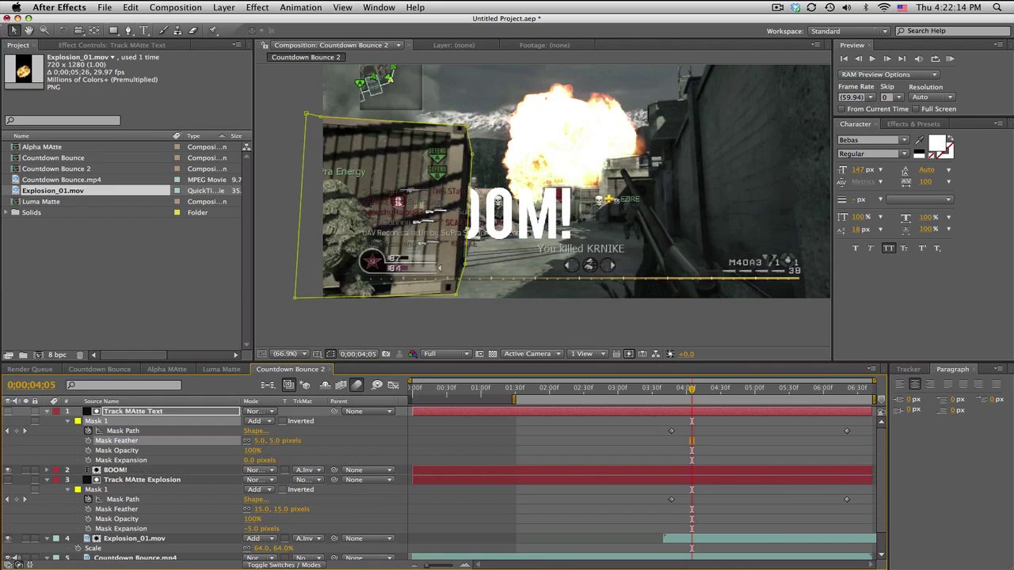
- Slide BOOM! left to hide behind the crate and move the time back to 0;00;03;45
{"action": "left_click", "coordinate": [466, 442]}
{"action": "left_click_drag", "start_coordinate": [514, 216], "coordinate": [405, 214]}
{"action": "left_click_drag", "start_coordinate": [692, 388], "coordinate": [669, 388]}
- Set a starting Position keyframe for BOOM! at 0;00;03;46
{"action": "left_click", "coordinate": [670, 388]}
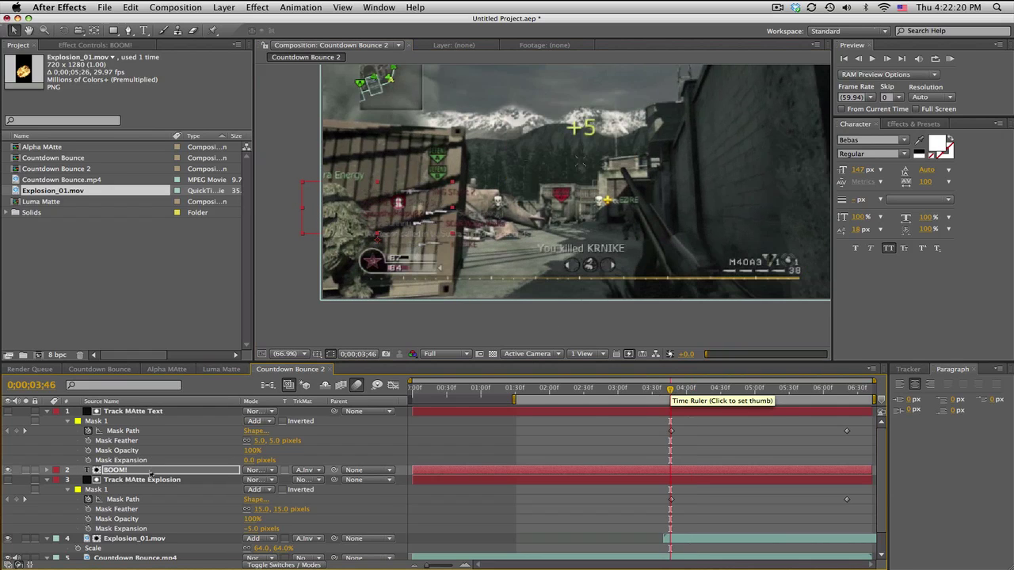
{"action": "left_click", "coordinate": [150, 473]}
{"action": "key", "text": "p"}
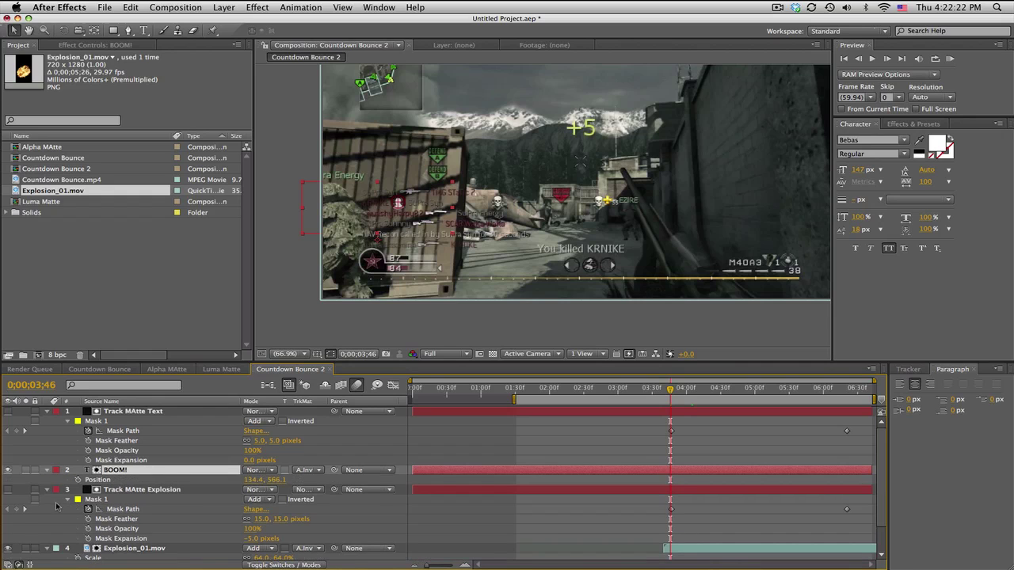
{"action": "left_click", "coordinate": [77, 480]}
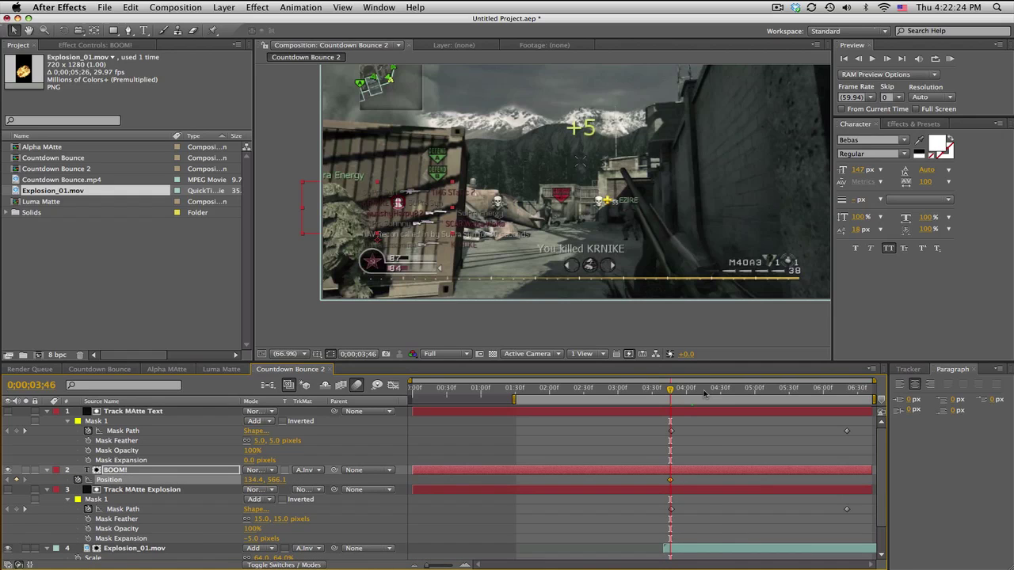
- Slide BOOM! out from behind the crate at 0;00;04;15 and nudge it up-right at 0;00;05;09
{"action": "left_click", "coordinate": [704, 388]}
{"action": "left_click_drag", "start_coordinate": [349, 204], "coordinate": [580, 221]}
{"action": "left_click", "coordinate": [765, 389]}
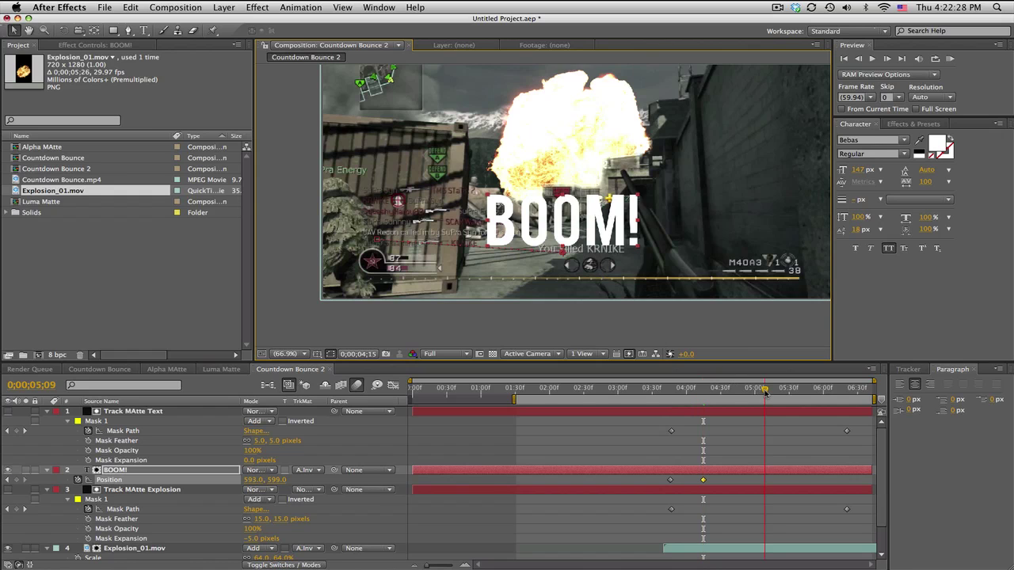
{"action": "left_click_drag", "start_coordinate": [578, 230], "coordinate": [581, 224]}
{"action": "left_click_drag", "start_coordinate": [826, 393], "coordinate": [809, 396]}
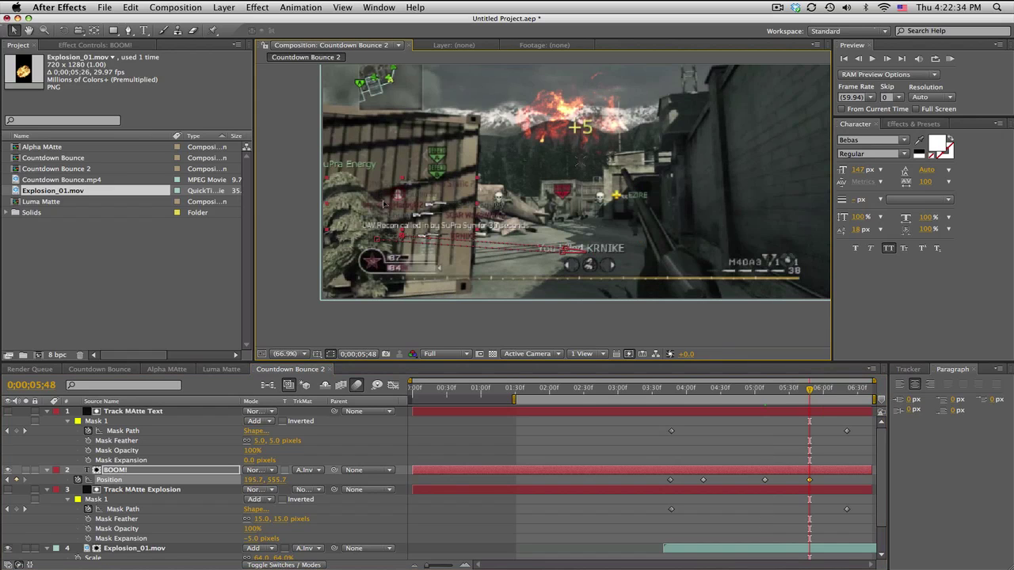
- Set the viewer to half resolution and preview the composition
{"action": "left_click", "coordinate": [445, 354]}
{"action": "left_click", "coordinate": [447, 393]}
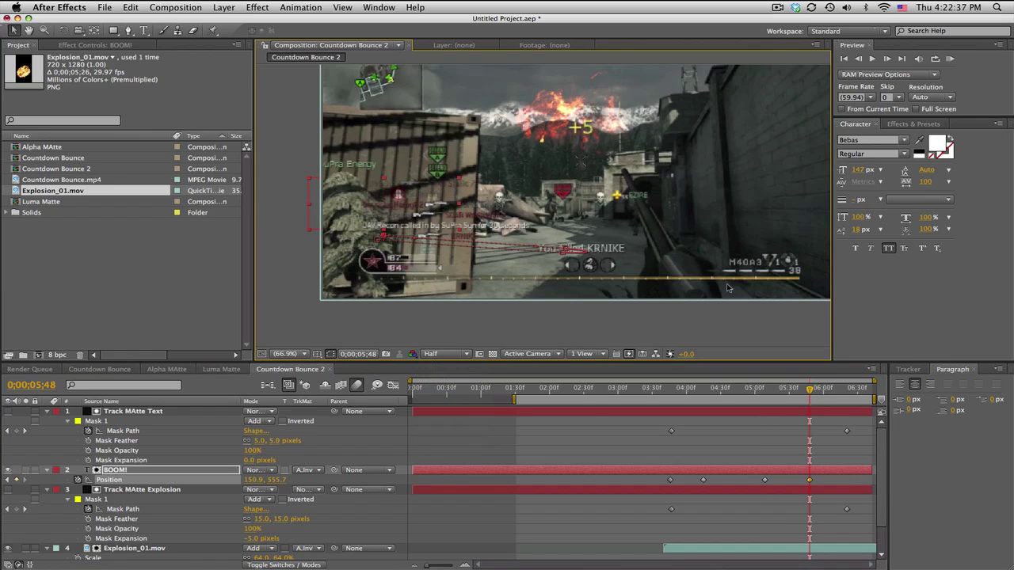
{"action": "left_click", "coordinate": [950, 59]}
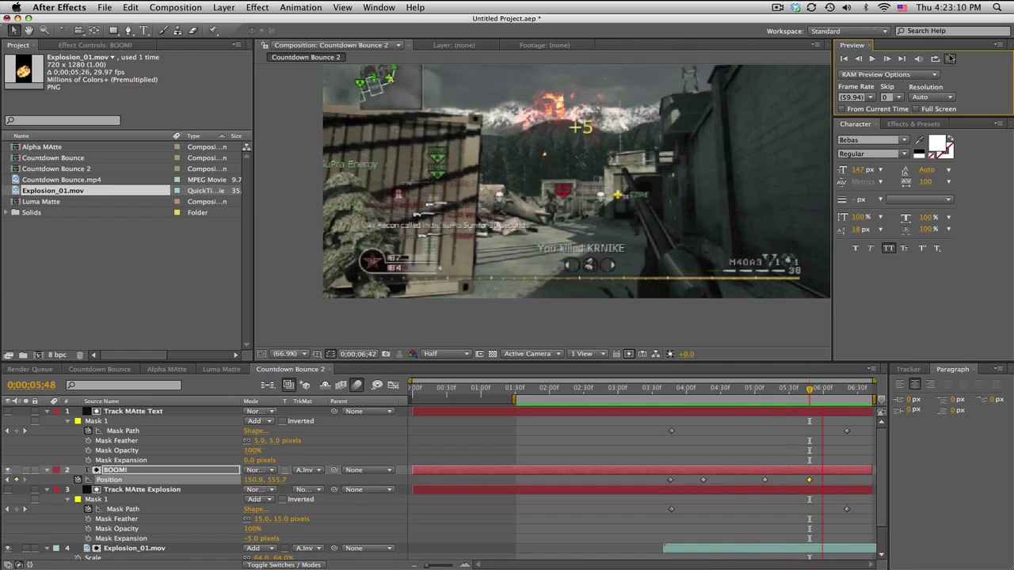
{"action": "left_click", "coordinate": [656, 394]}
{"action": "key", "text": "space"}
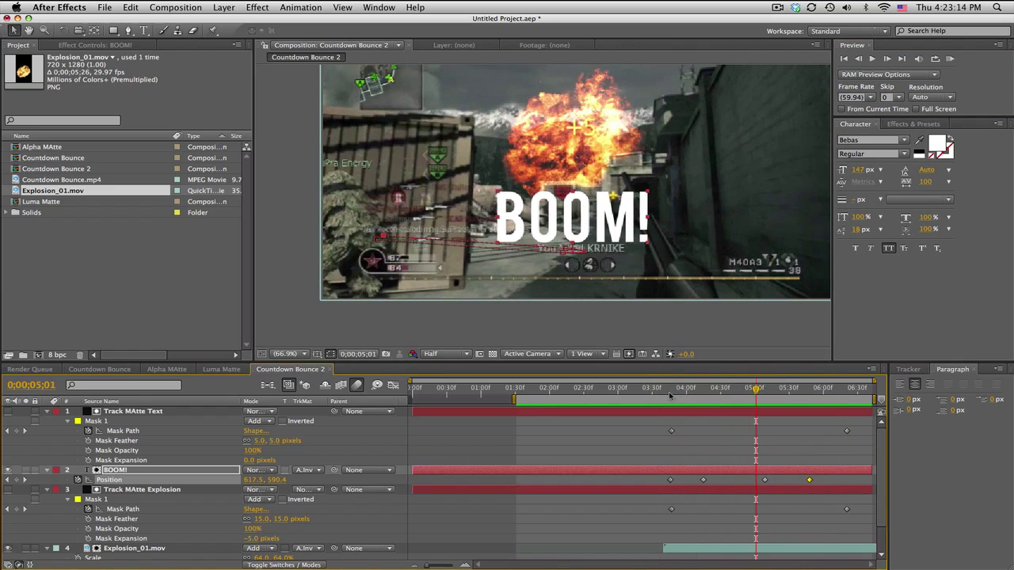
- At 0;00;04;27, collapse Track MAtte Text, BOOM!, Track MAtte Explosion and Explosion_01.mov properties
{"action": "left_click", "coordinate": [716, 389]}
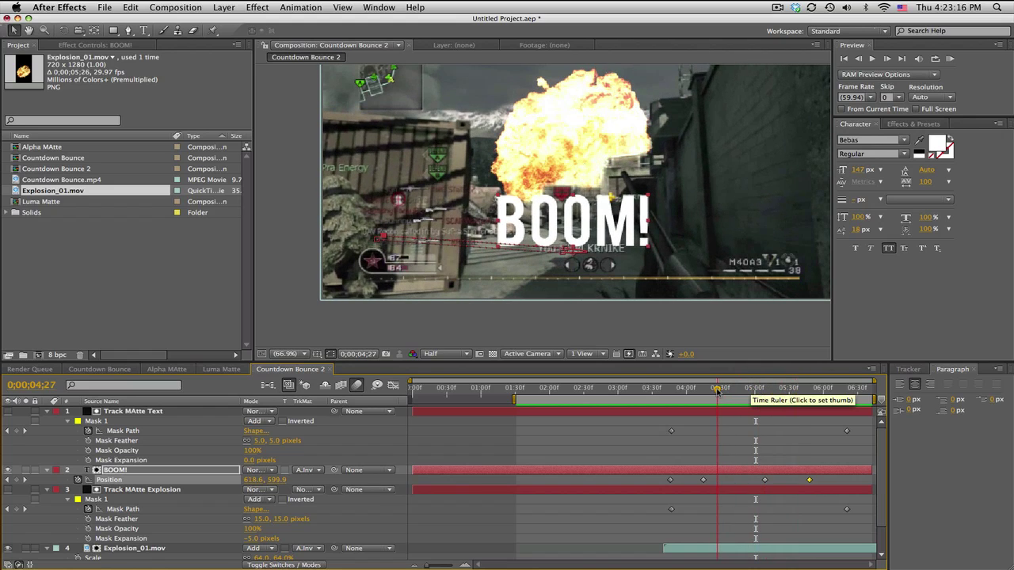
{"action": "left_click", "coordinate": [47, 411]}
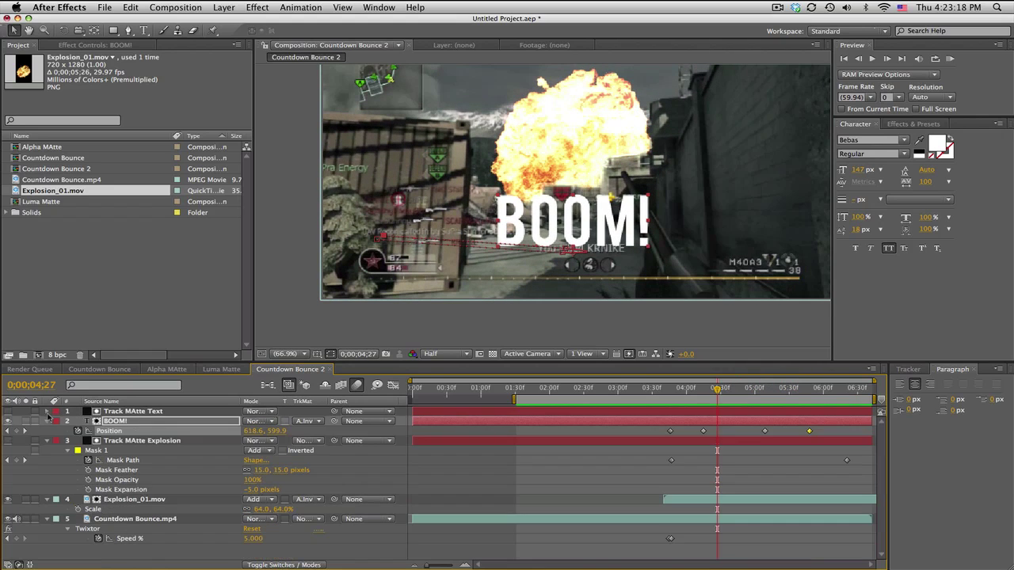
{"action": "left_click", "coordinate": [47, 420]}
{"action": "left_click", "coordinate": [47, 430]}
{"action": "left_click", "coordinate": [47, 441]}
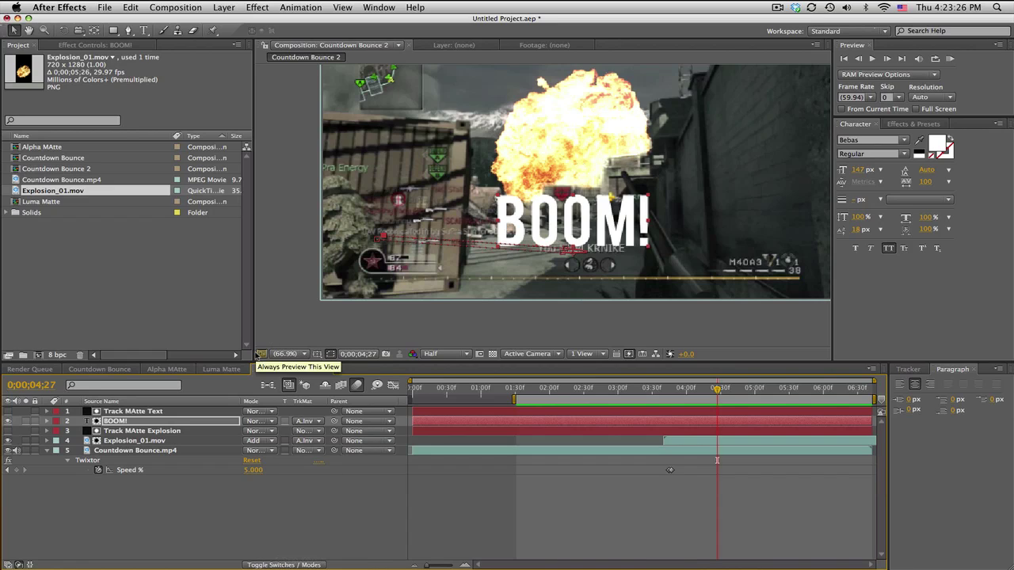
- Add a new Null Object layer through Layer > New
{"action": "left_click", "coordinate": [224, 7]}
{"action": "mouse_move", "coordinate": [237, 24]}
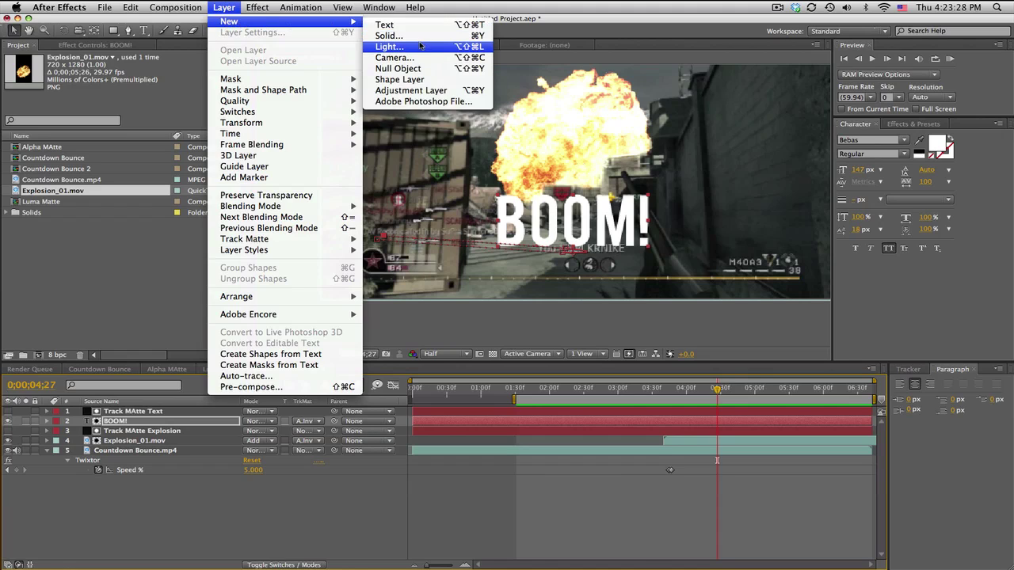
{"action": "left_click", "coordinate": [404, 69]}
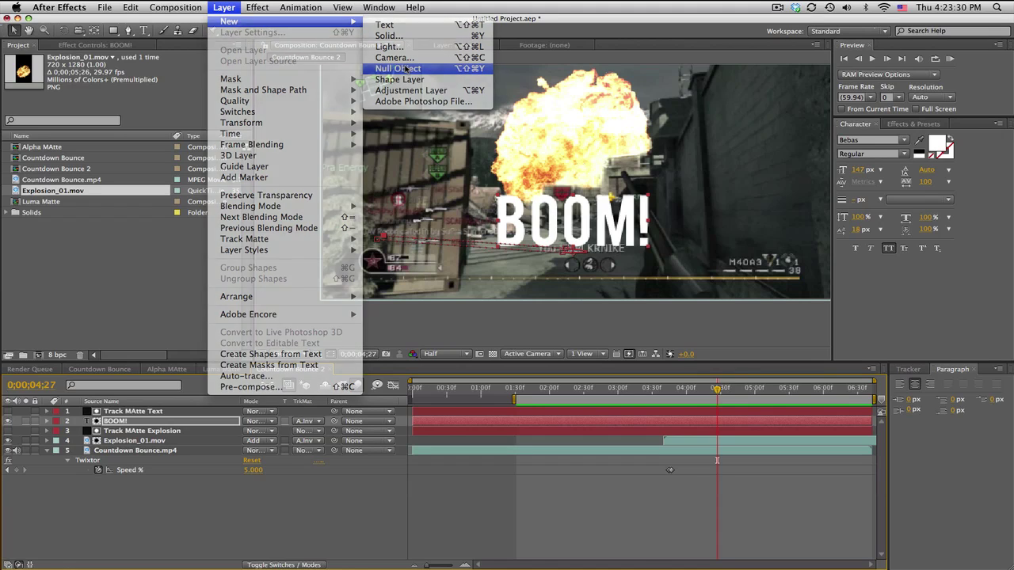
- Parent the five layers below to Null 1 and move the time to 4;09
{"action": "left_click", "coordinate": [149, 461]}
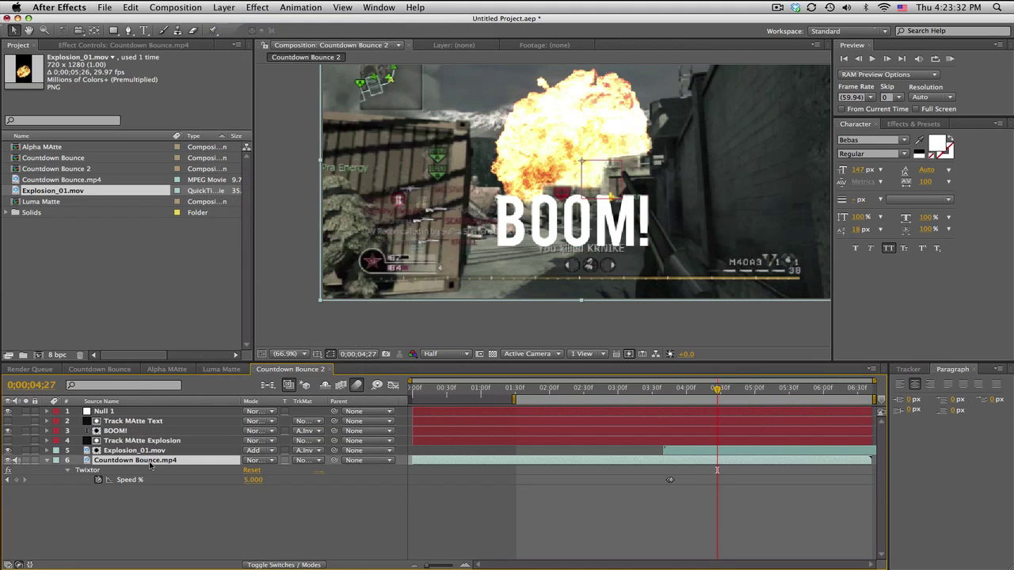
{"action": "left_click", "coordinate": [147, 422], "text": "shift"}
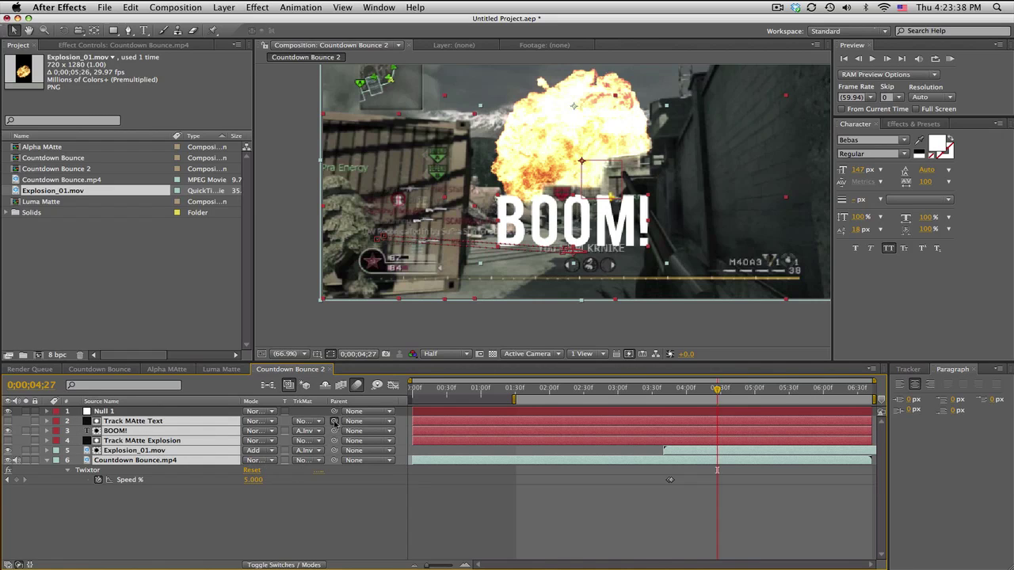
{"action": "left_click_drag", "start_coordinate": [335, 421], "coordinate": [170, 415]}
{"action": "left_click", "coordinate": [538, 484]}
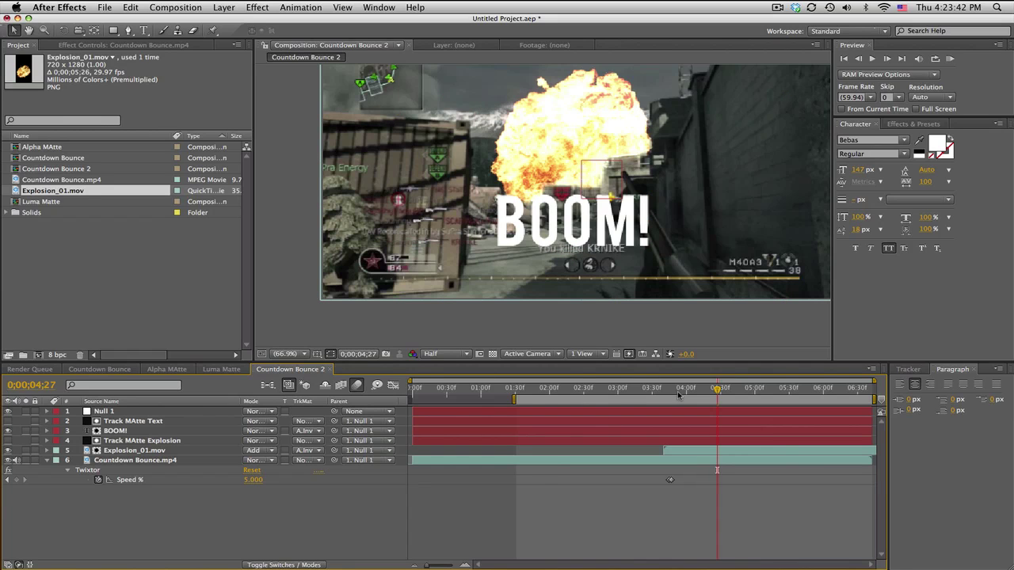
{"action": "left_click_drag", "start_coordinate": [677, 391], "coordinate": [697, 390]}
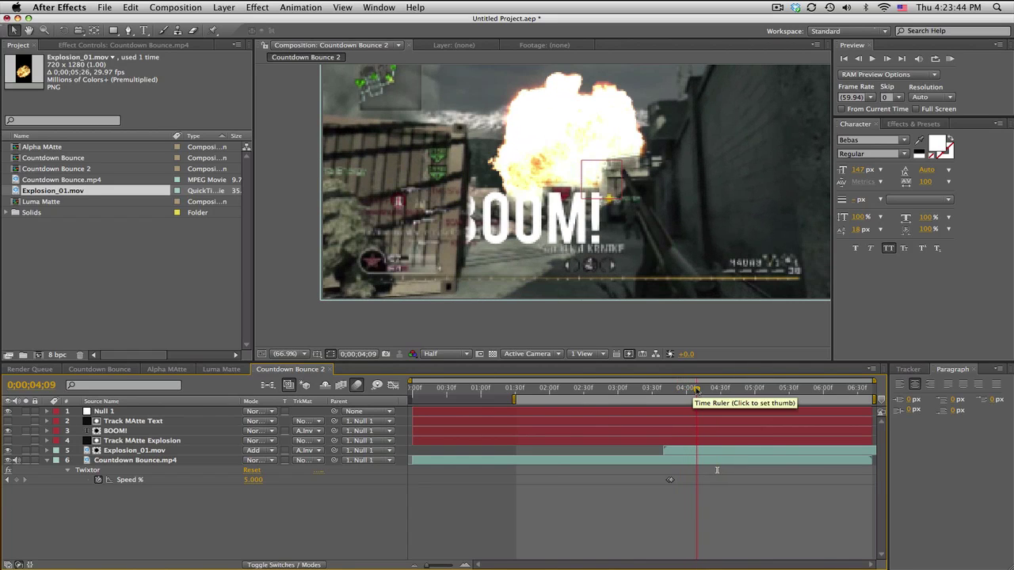
- Reveal Null 1's Scale and Rotation and set starting keyframes at 4;09
{"action": "left_click", "coordinate": [115, 412]}
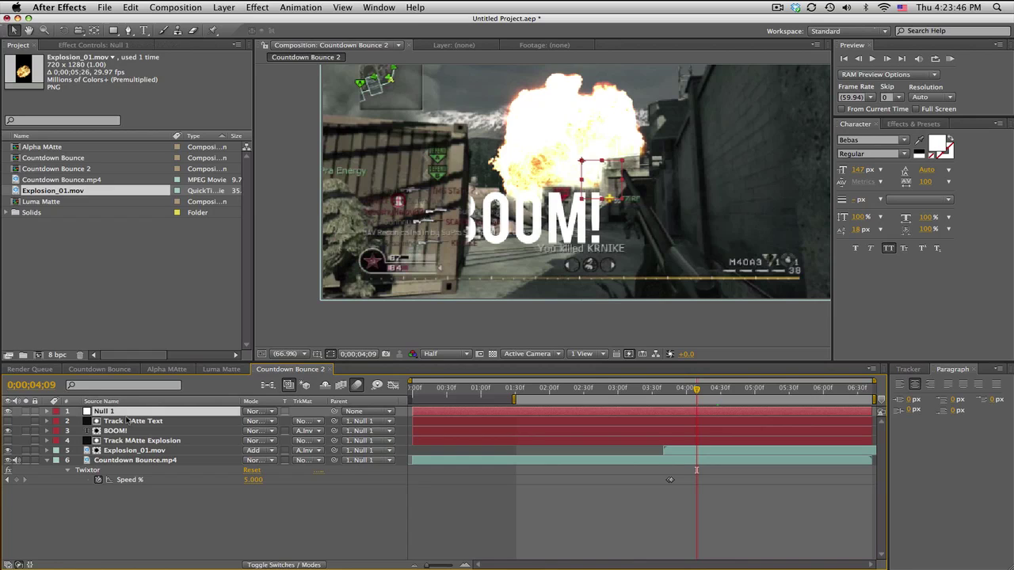
{"action": "key", "text": "s"}
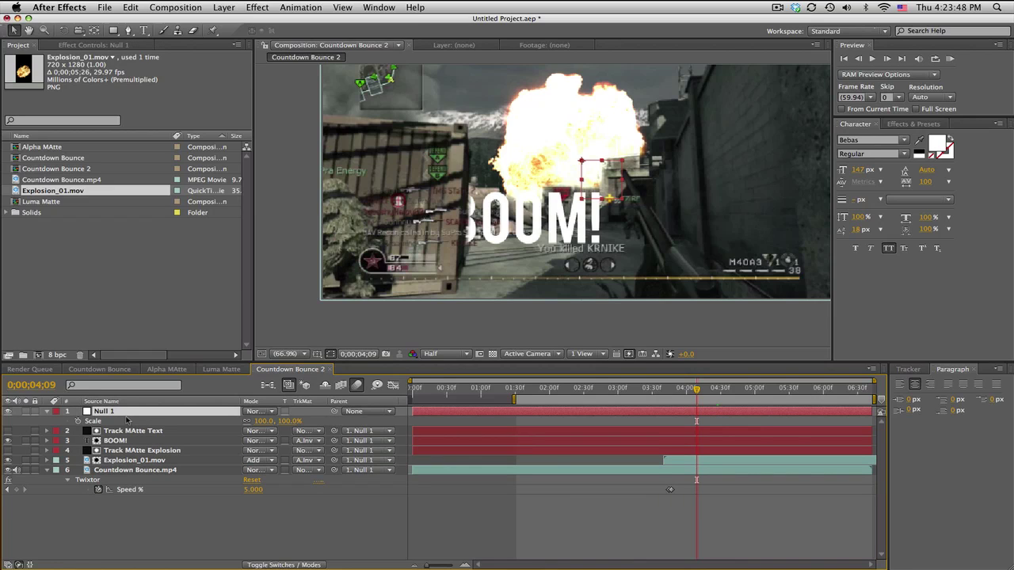
{"action": "key", "text": "shift+r"}
{"action": "left_click", "coordinate": [78, 421]}
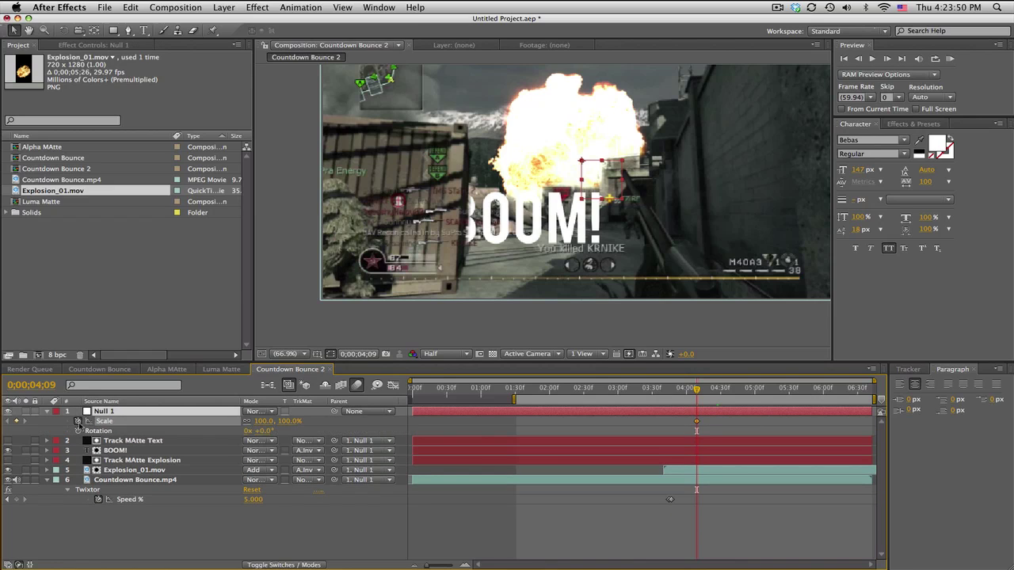
{"action": "left_click", "coordinate": [78, 430]}
- At 0;00;04;48 scale the null to 140% and rotate it -5°, then preview the zoom
{"action": "left_click", "coordinate": [742, 389]}
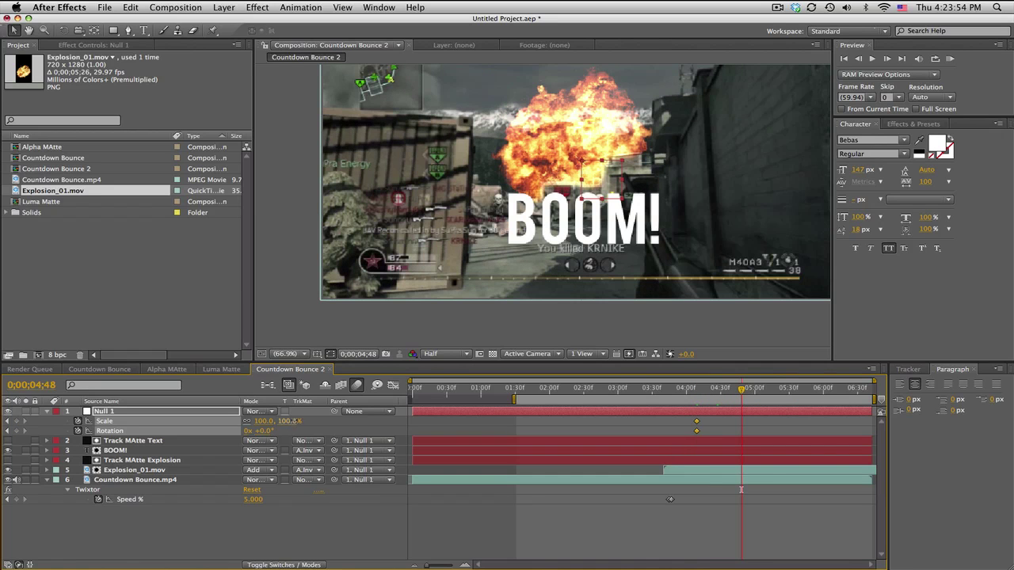
{"action": "left_click_drag", "start_coordinate": [295, 421], "coordinate": [326, 421]}
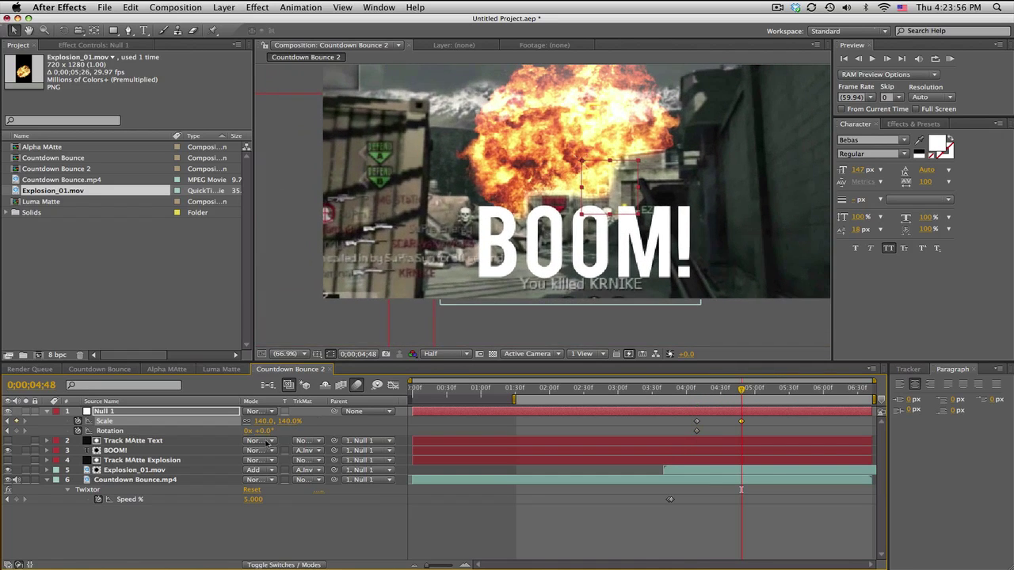
{"action": "left_click_drag", "start_coordinate": [268, 432], "coordinate": [264, 432]}
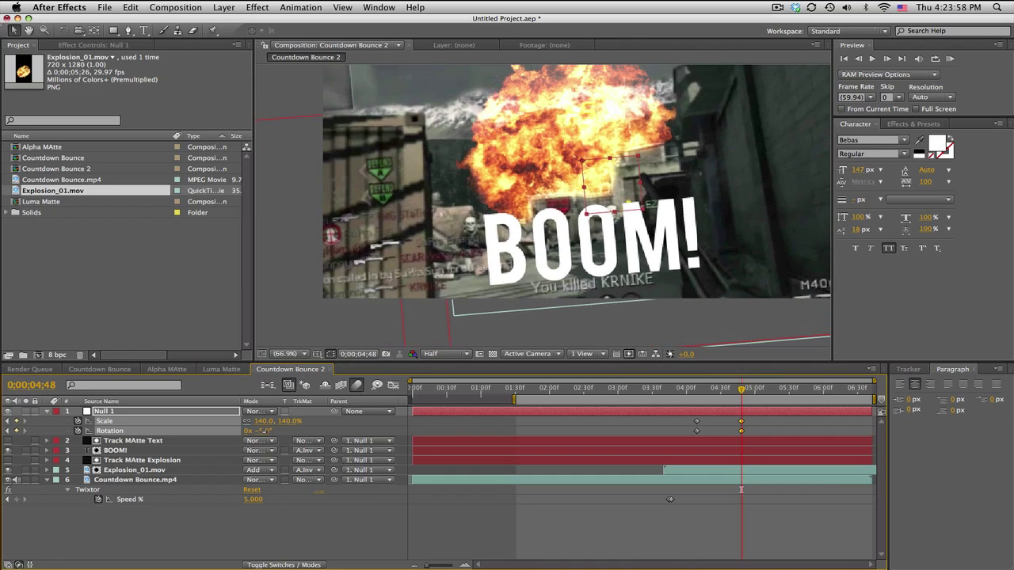
{"action": "left_click", "coordinate": [677, 388]}
{"action": "left_click", "coordinate": [696, 389]}
{"action": "left_click_drag", "start_coordinate": [697, 389], "coordinate": [749, 390]}
{"action": "key", "text": "space"}
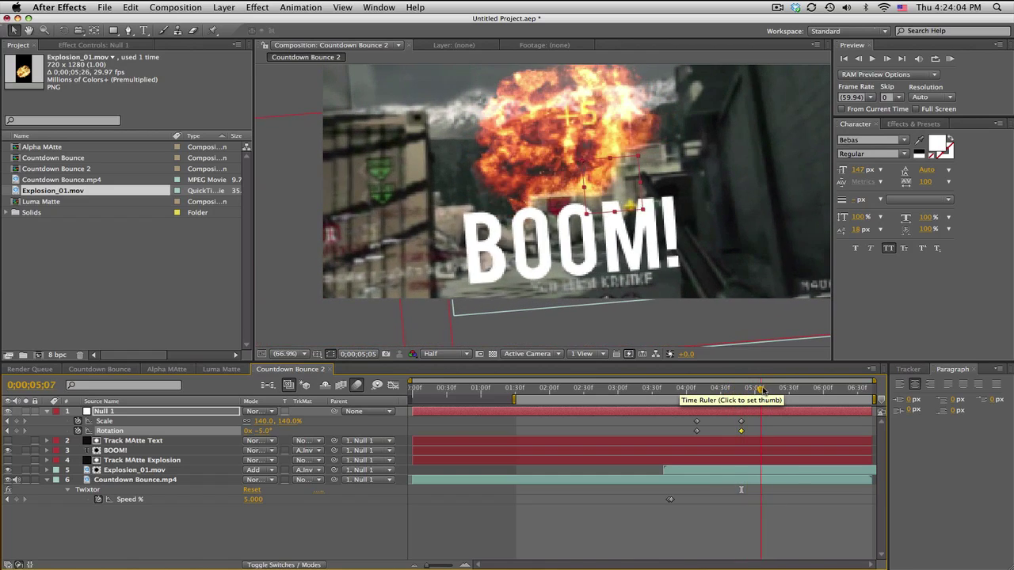
- Hold the values with keyframes at 5;29, then return to 100% scale and 0° at 0;00;06;07
{"action": "left_click", "coordinate": [17, 421]}
{"action": "left_click", "coordinate": [18, 430]}
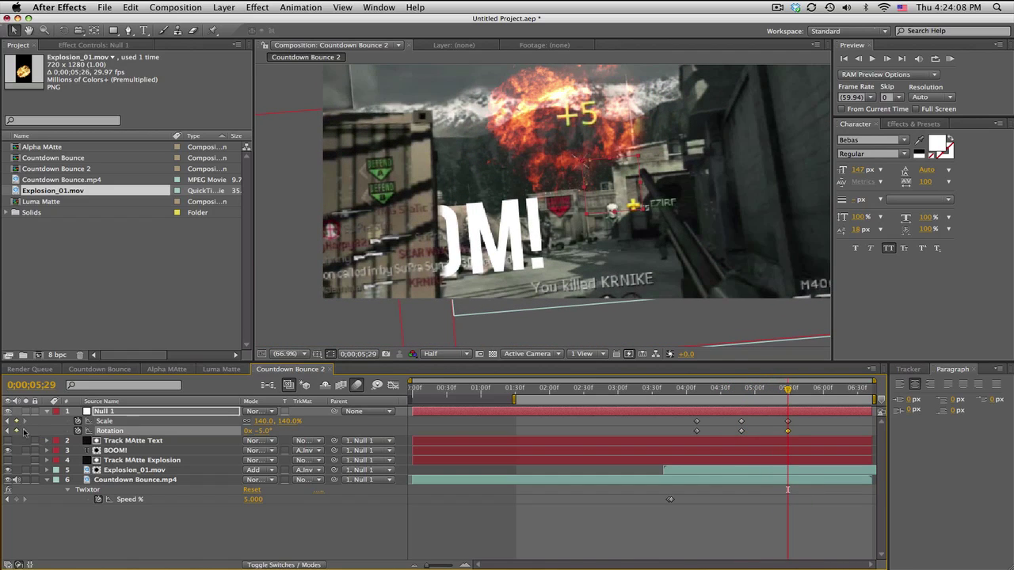
{"action": "left_click", "coordinate": [830, 388]}
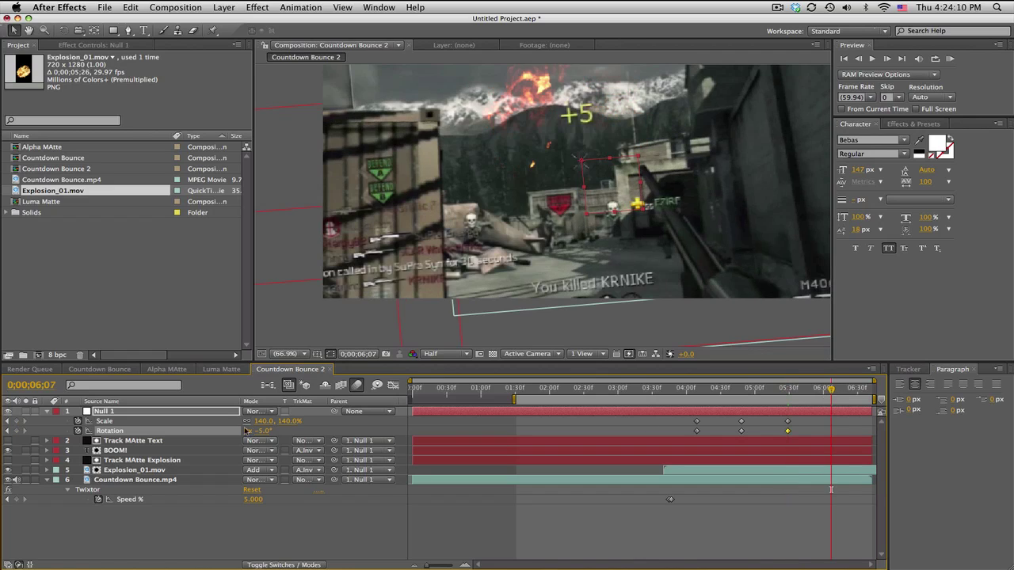
{"action": "left_click", "coordinate": [260, 421]}
{"action": "type", "text": "100"}
{"action": "key", "text": "Return"}
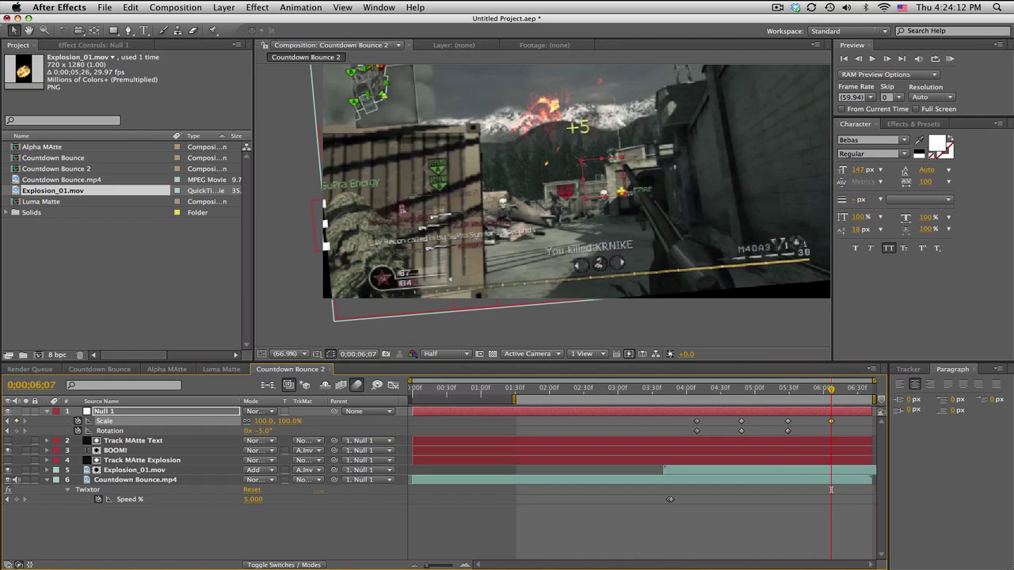
{"action": "left_click", "coordinate": [264, 431]}
{"action": "type", "text": "0"}
{"action": "key", "text": "Return"}
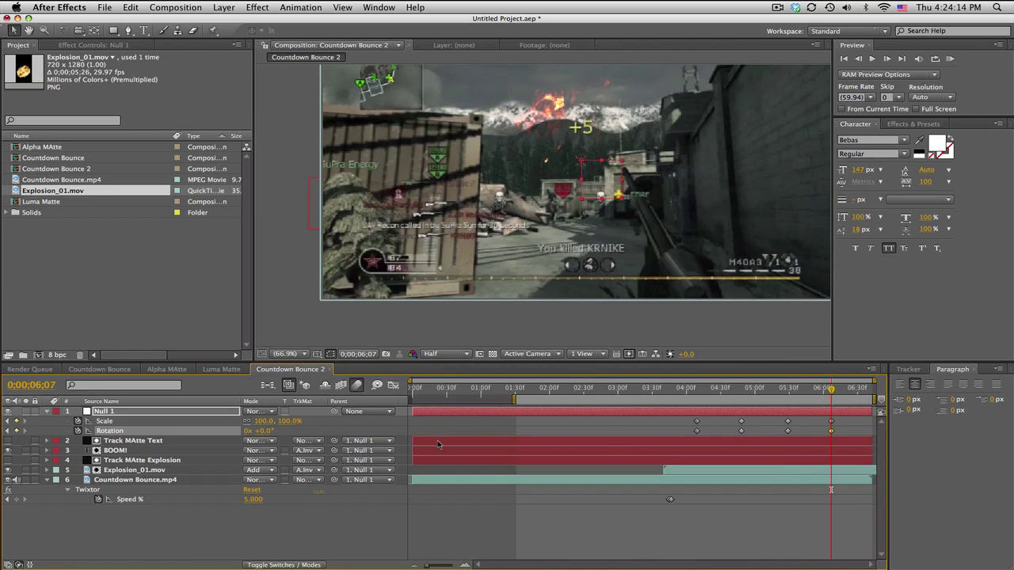
{"action": "key", "text": "h"}
{"action": "left_click_drag", "start_coordinate": [561, 226], "coordinate": [532, 250]}
{"action": "key", "text": "v"}
{"action": "left_click", "coordinate": [616, 389]}
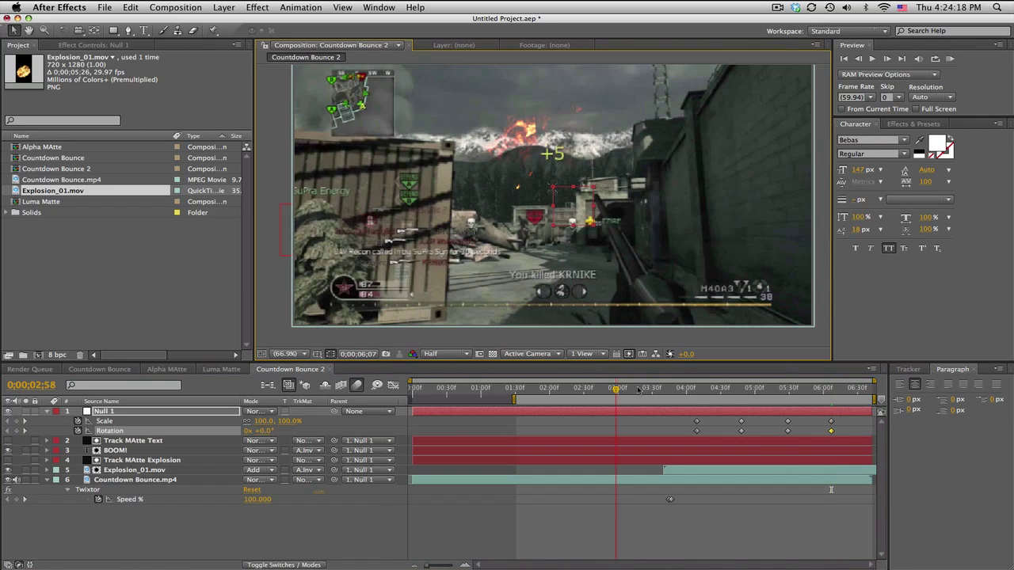
{"action": "left_click", "coordinate": [691, 389]}
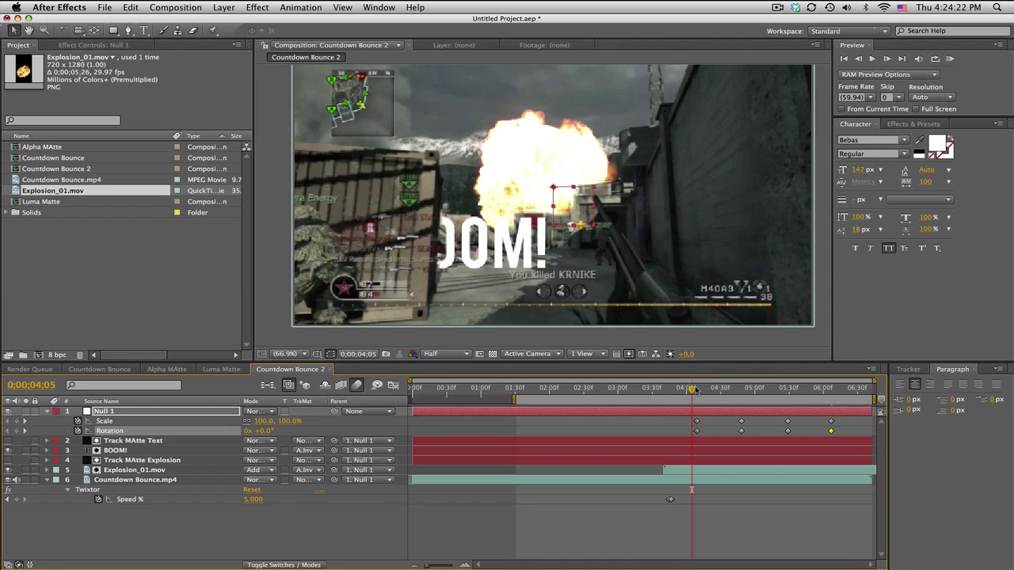
{"action": "left_click_drag", "start_coordinate": [695, 389], "coordinate": [847, 389]}
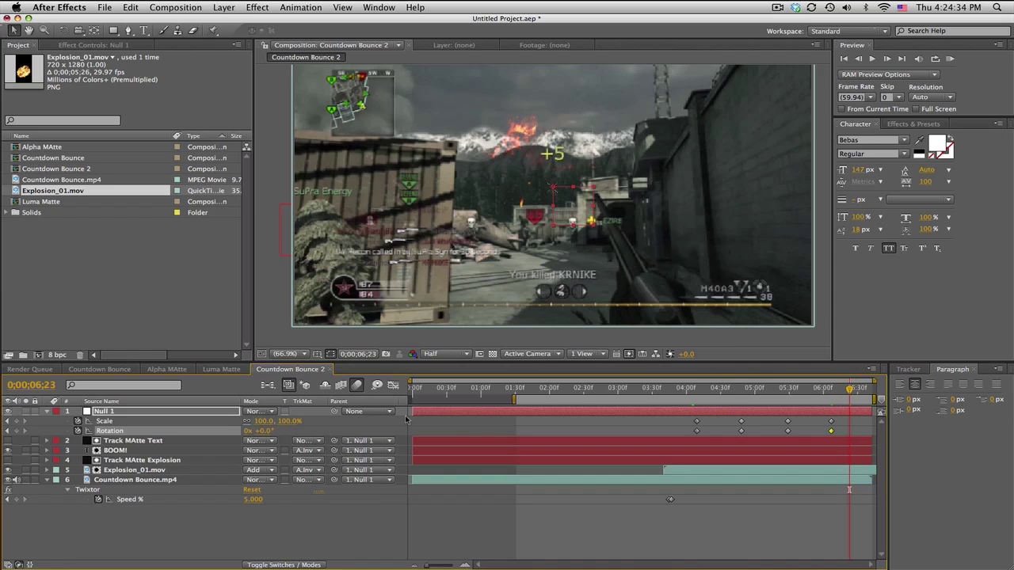
{"action": "left_click", "coordinate": [592, 510]}
{"action": "left_click_drag", "start_coordinate": [672, 392], "coordinate": [824, 388]}
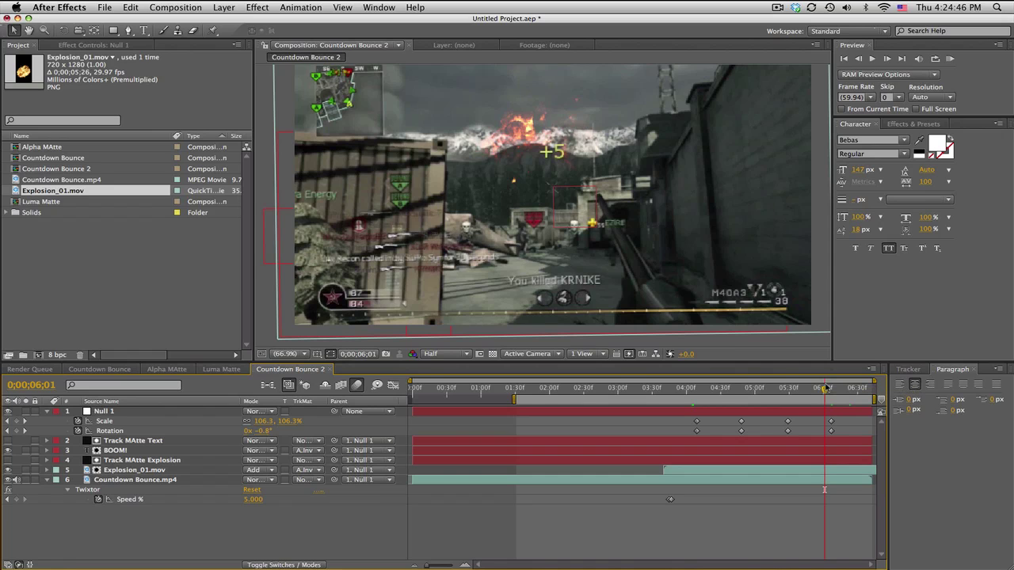
{"action": "left_click_drag", "start_coordinate": [824, 388], "coordinate": [616, 390]}
{"action": "left_click_drag", "start_coordinate": [711, 389], "coordinate": [824, 388]}
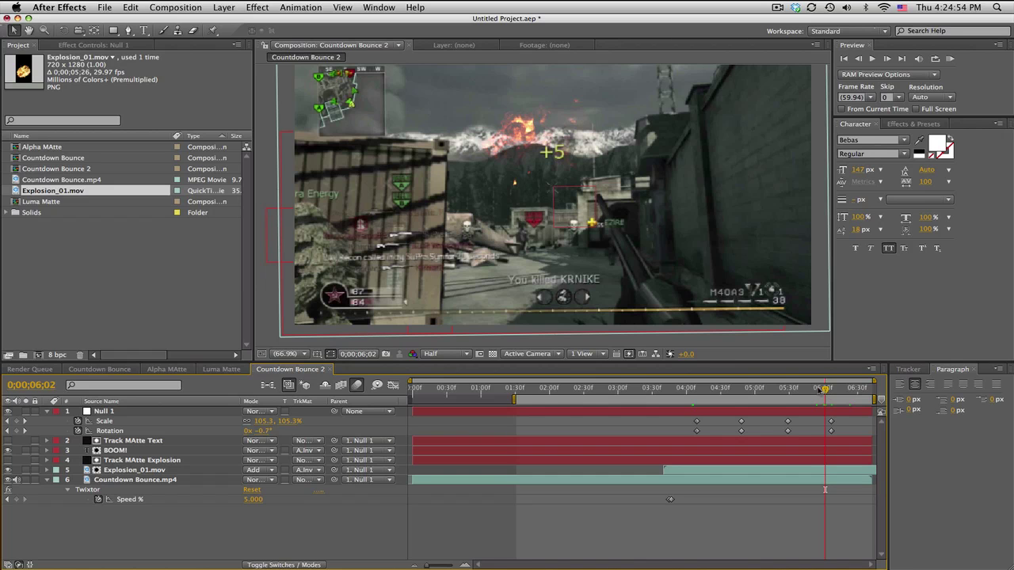
{"action": "left_click_drag", "start_coordinate": [780, 389], "coordinate": [849, 388]}
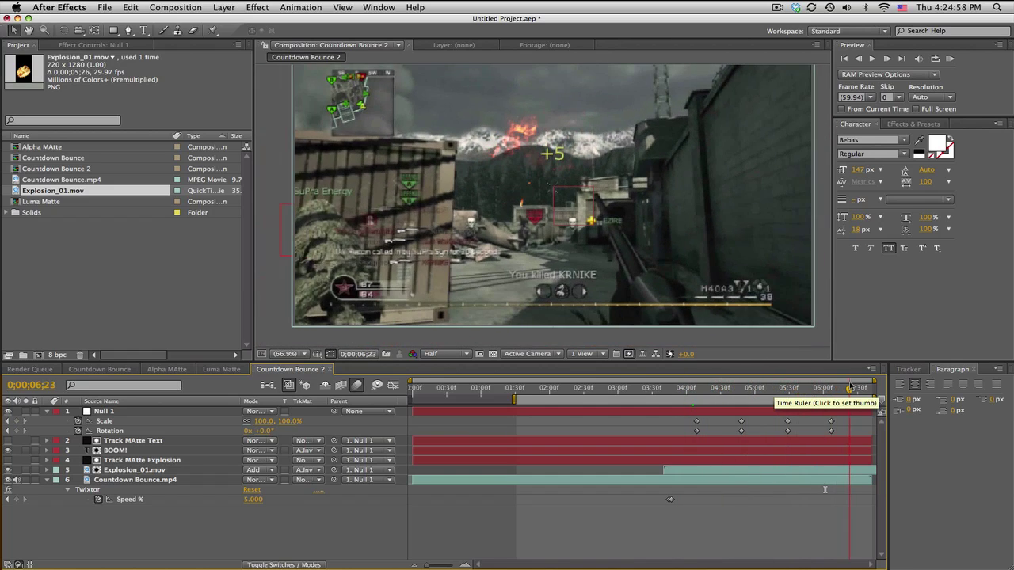